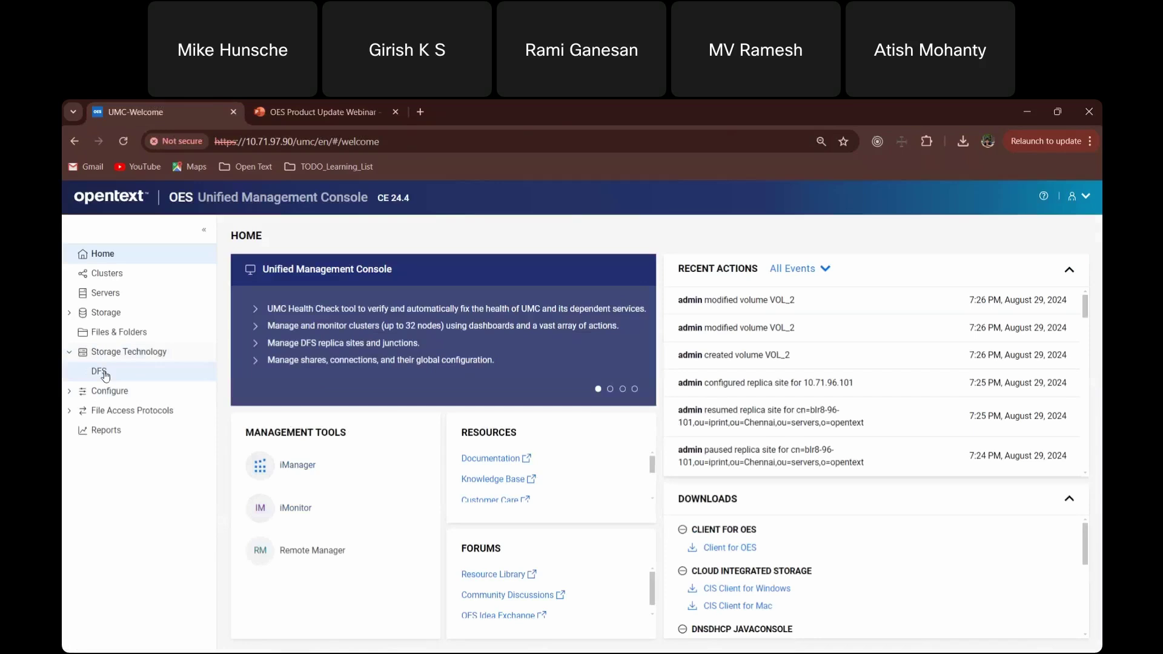
- Go to Storage Technology > DFS, collapse the sidebar, and open the management context browser
left_click(124, 378)
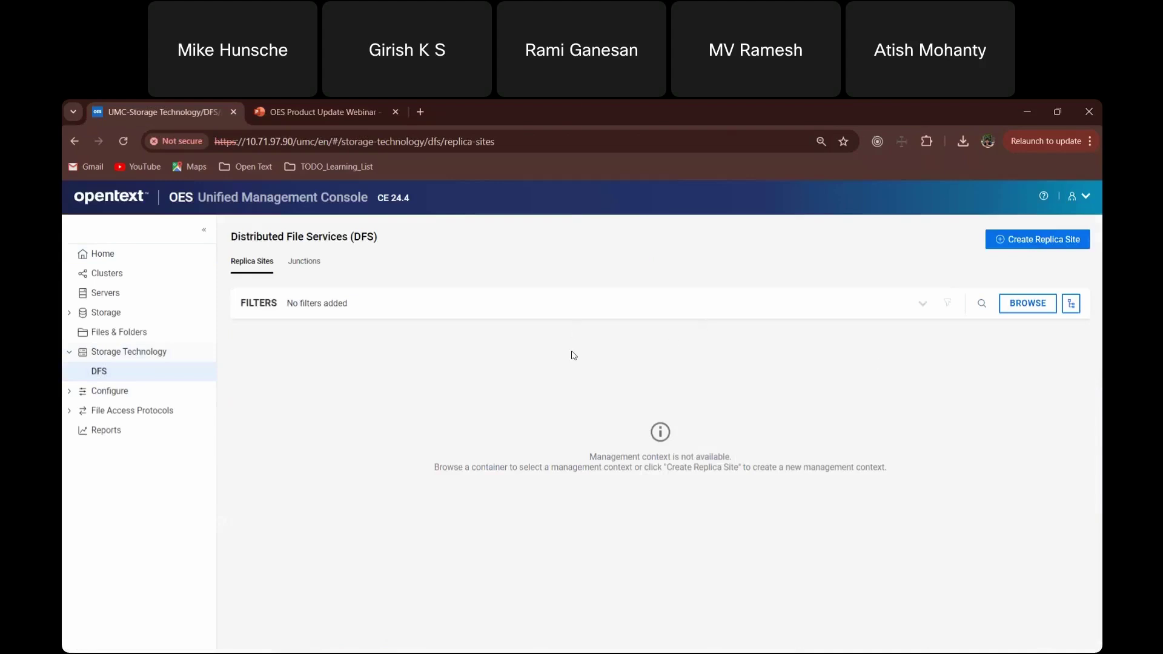
left_click(205, 230)
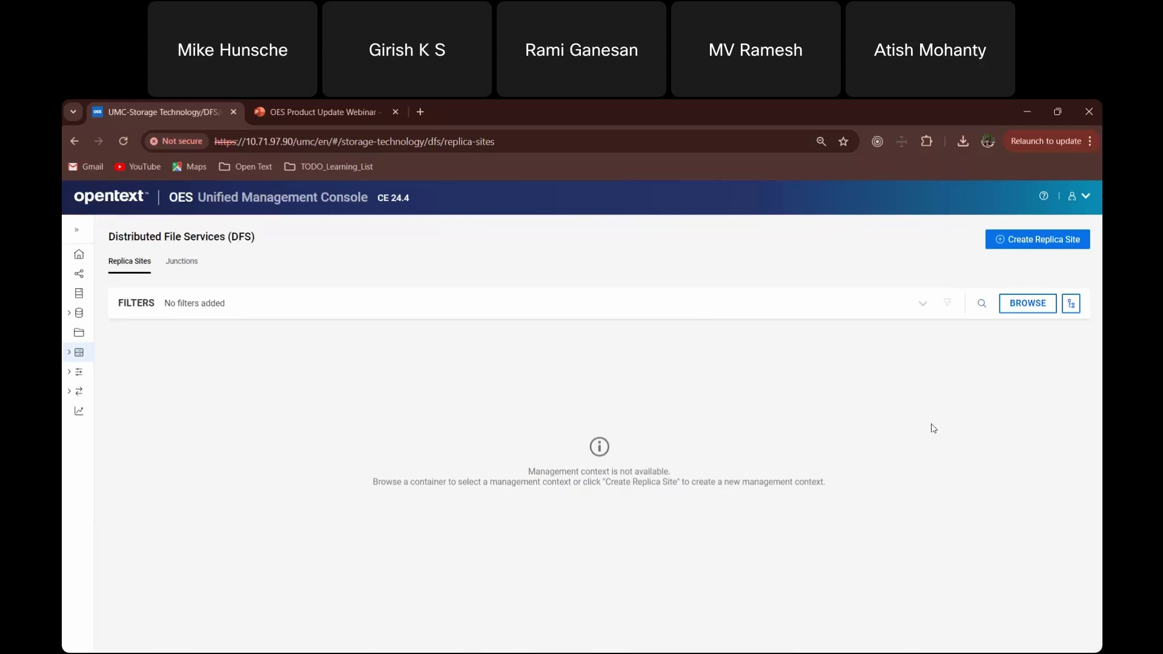
left_click(1031, 305)
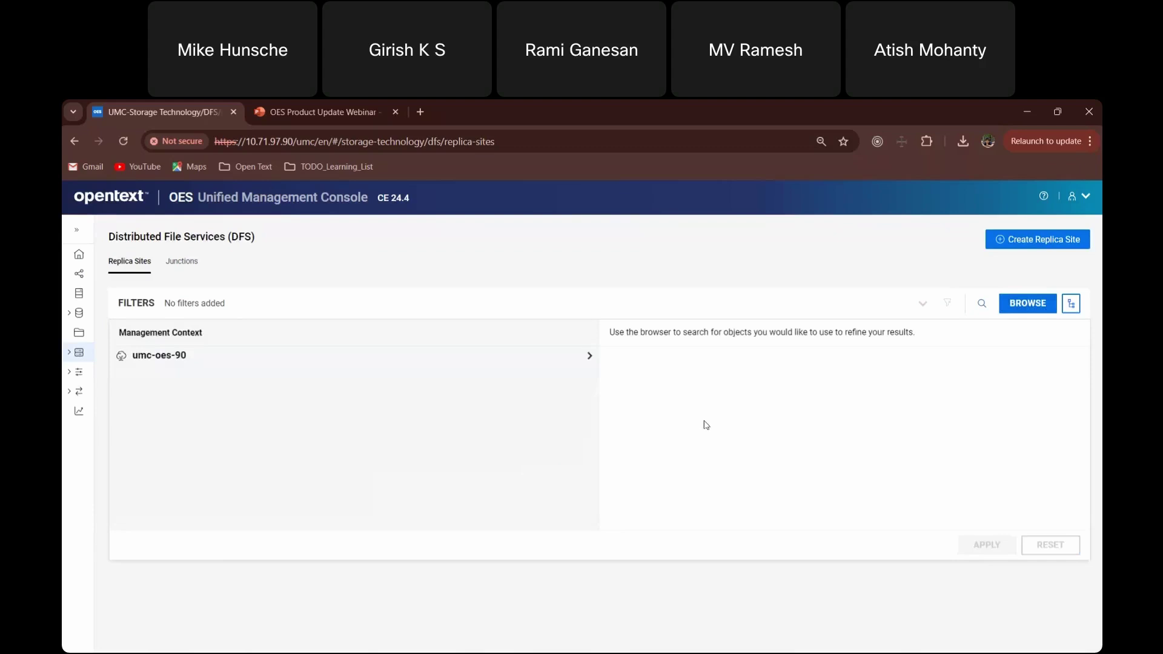
- Filter replica sites to the OES context under Bangalore and iprint under Chennai
left_click(195, 363)
left_click(131, 376)
left_click(145, 397)
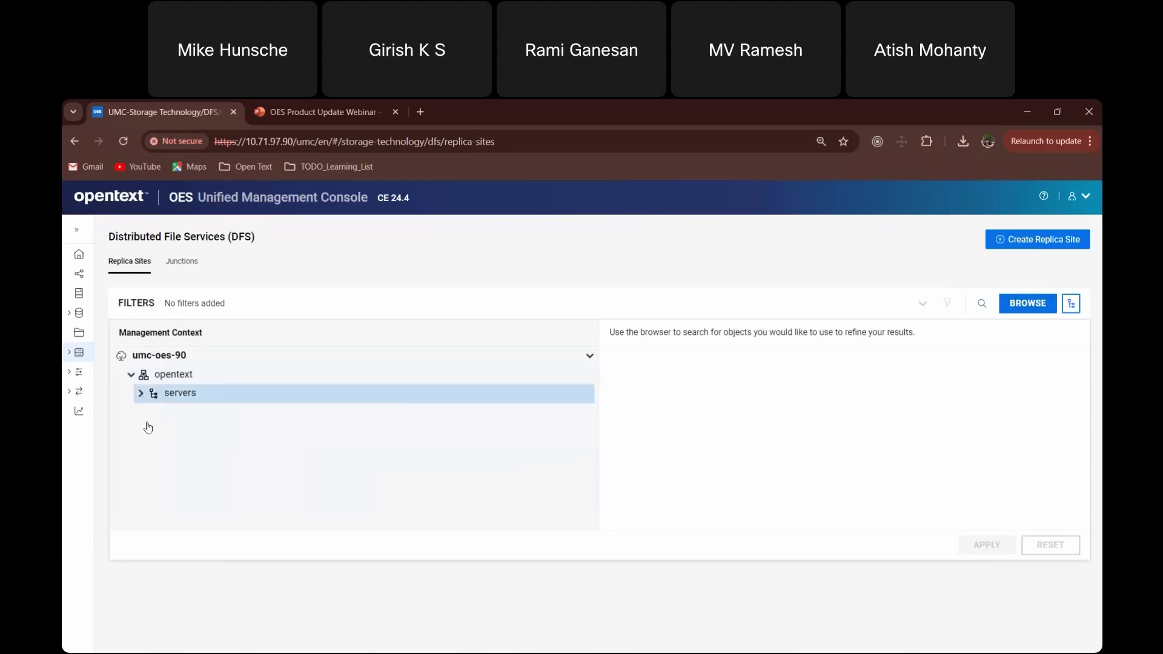
left_click(179, 415)
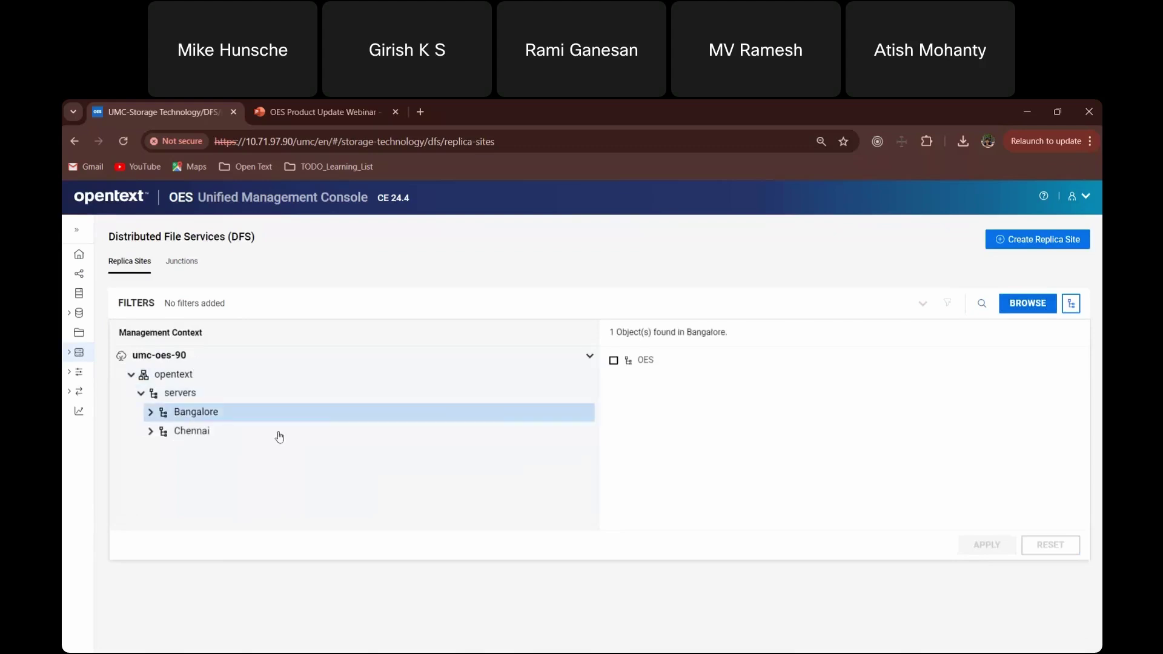
left_click(643, 365)
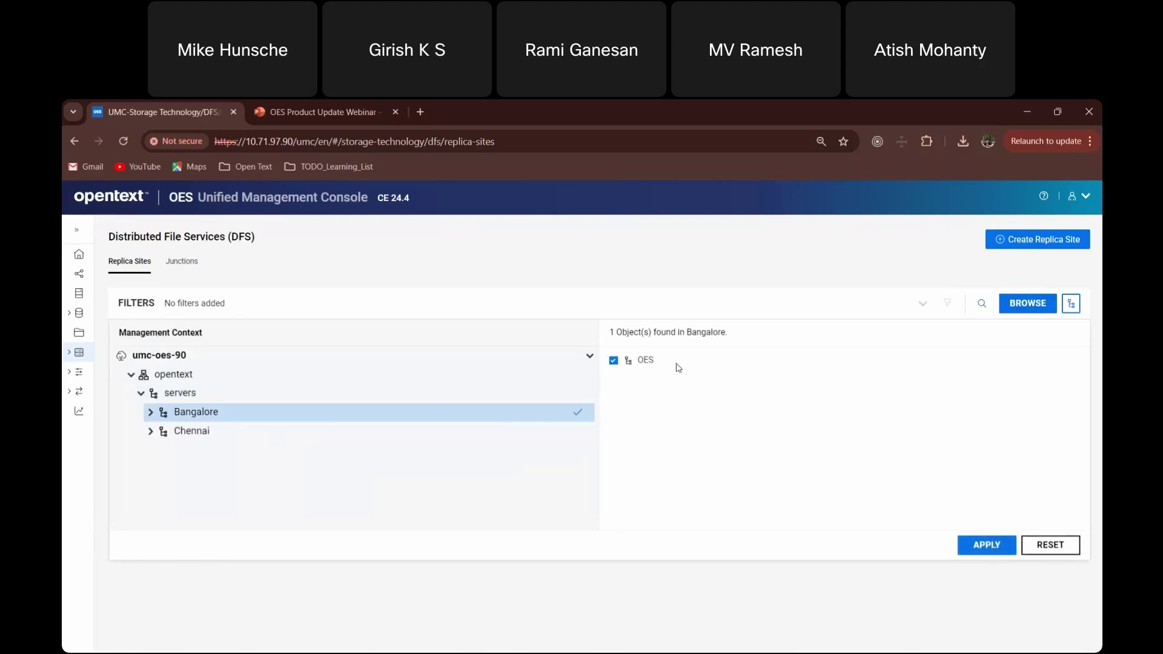
left_click(223, 436)
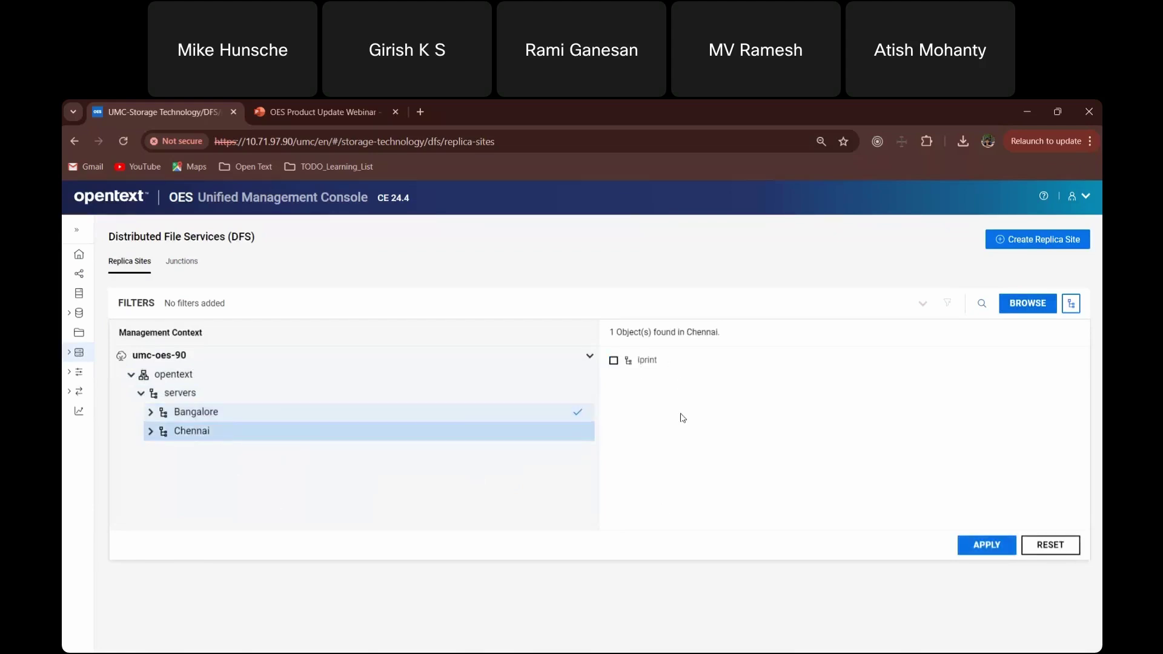
left_click(629, 362)
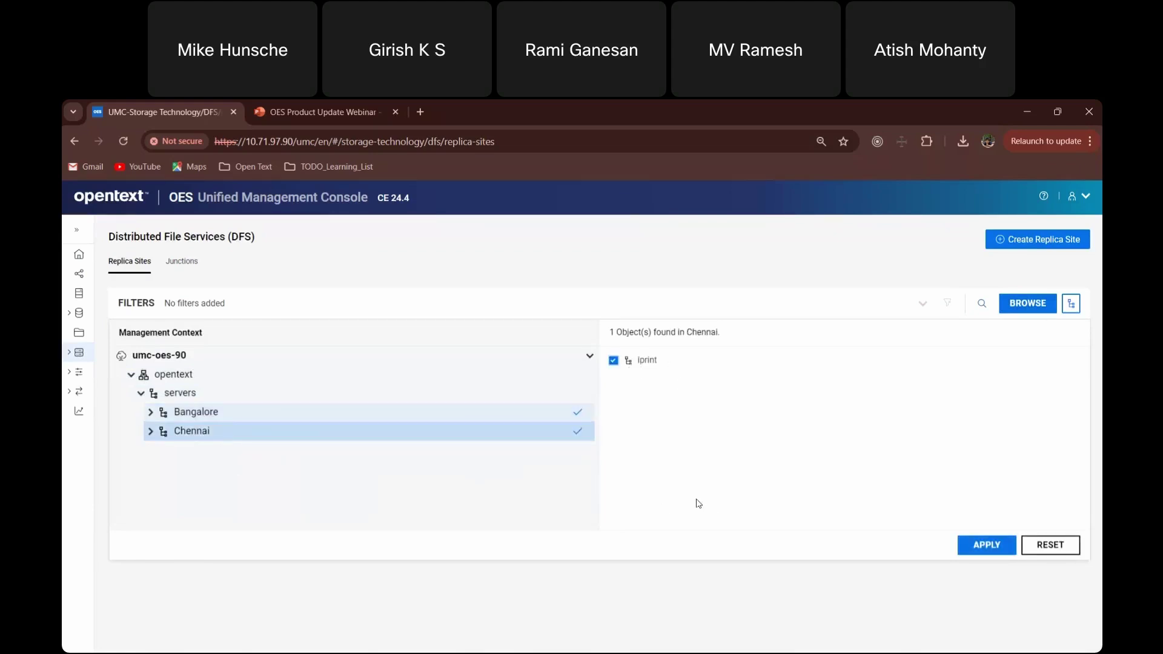
left_click(987, 545)
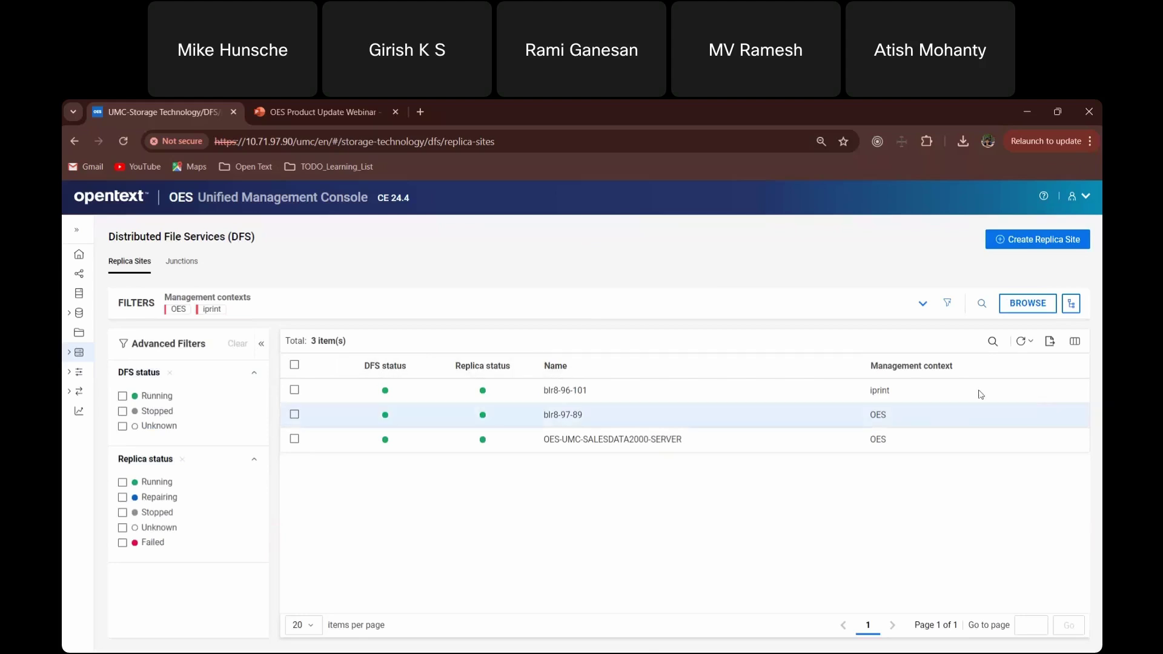
- Toggle the Name column sort twice and collapse the Advanced Filters panel
left_click(584, 373)
left_click(585, 374)
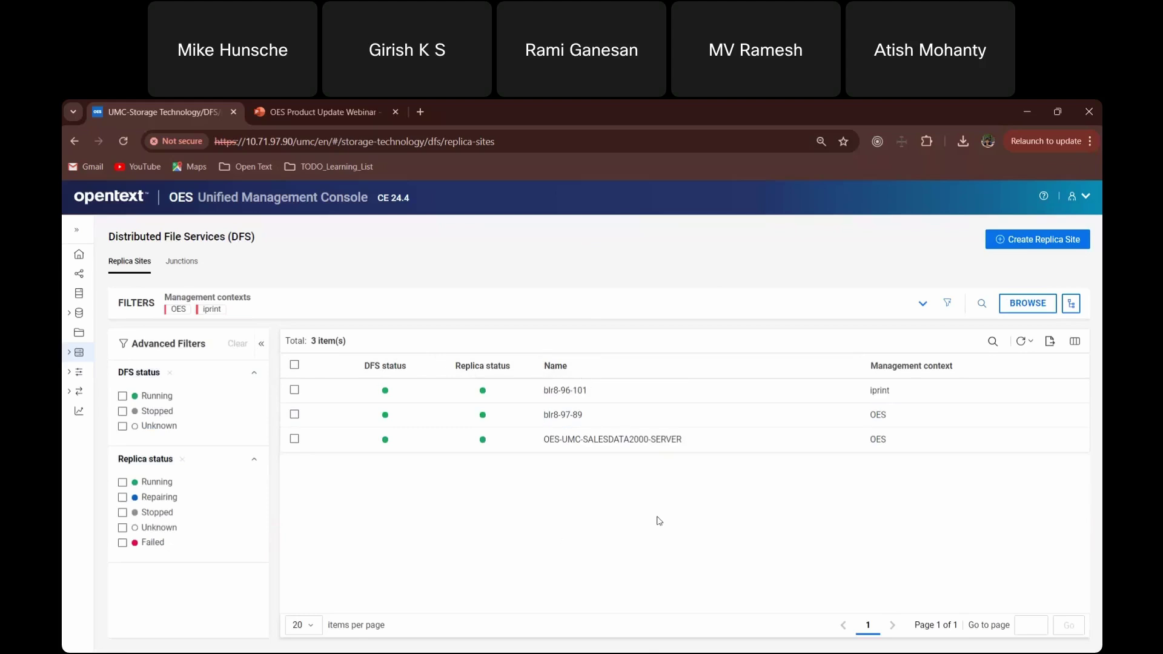
left_click(264, 346)
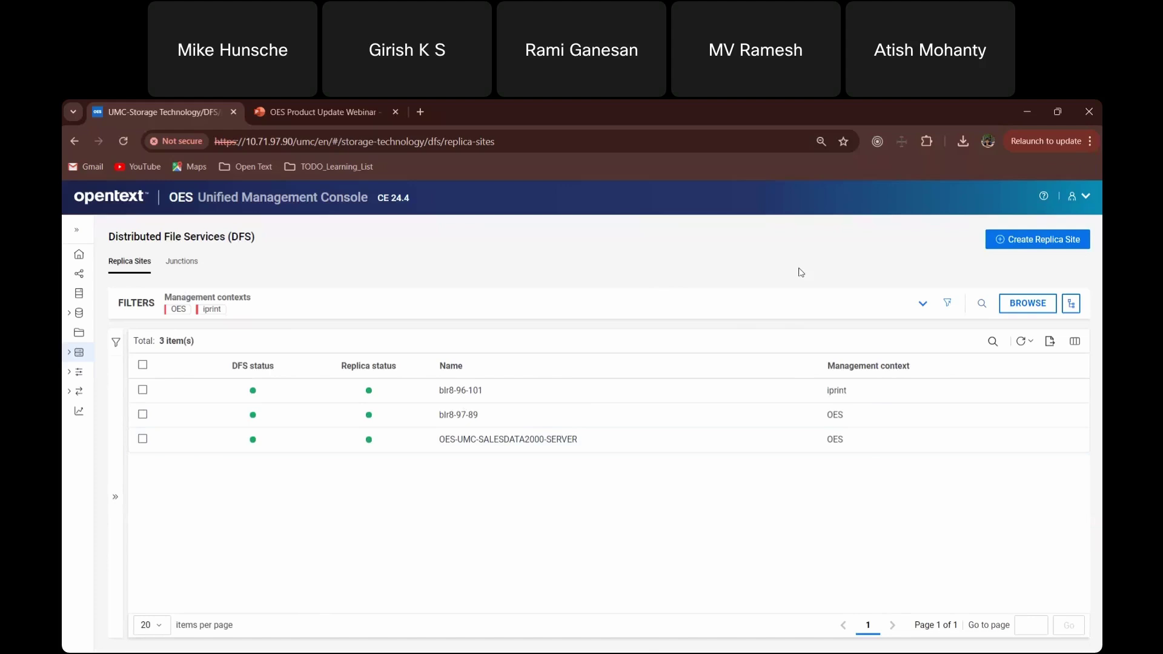
- Start a new replica site and browse the umc-oes-90 container tree
left_click(1038, 239)
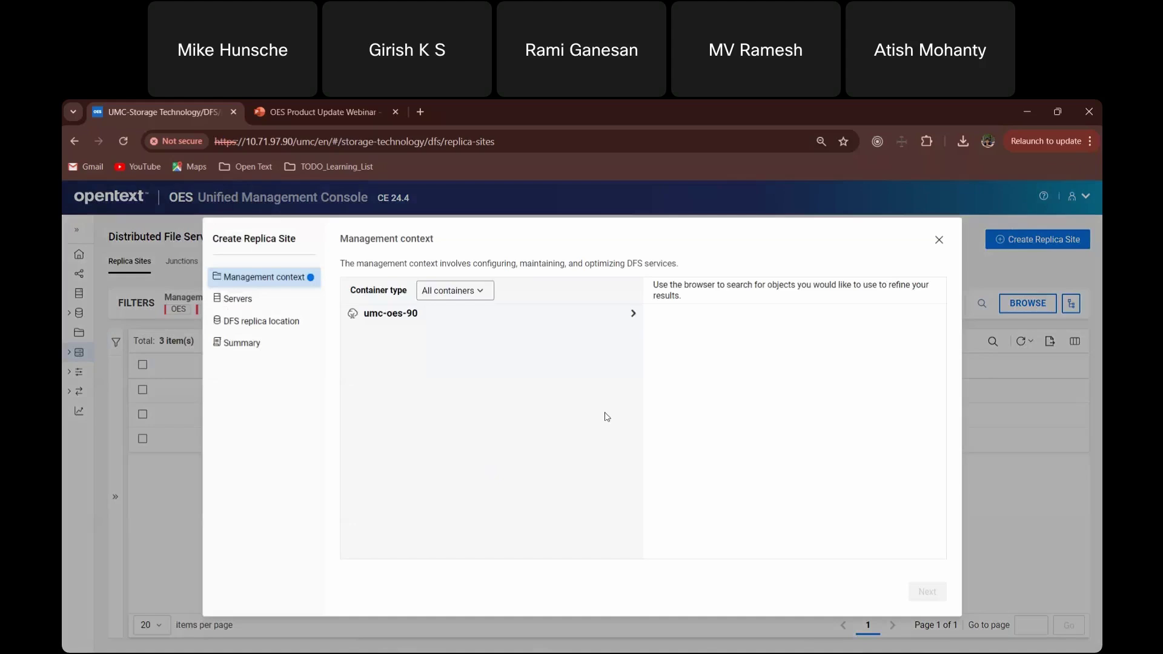
left_click(417, 315)
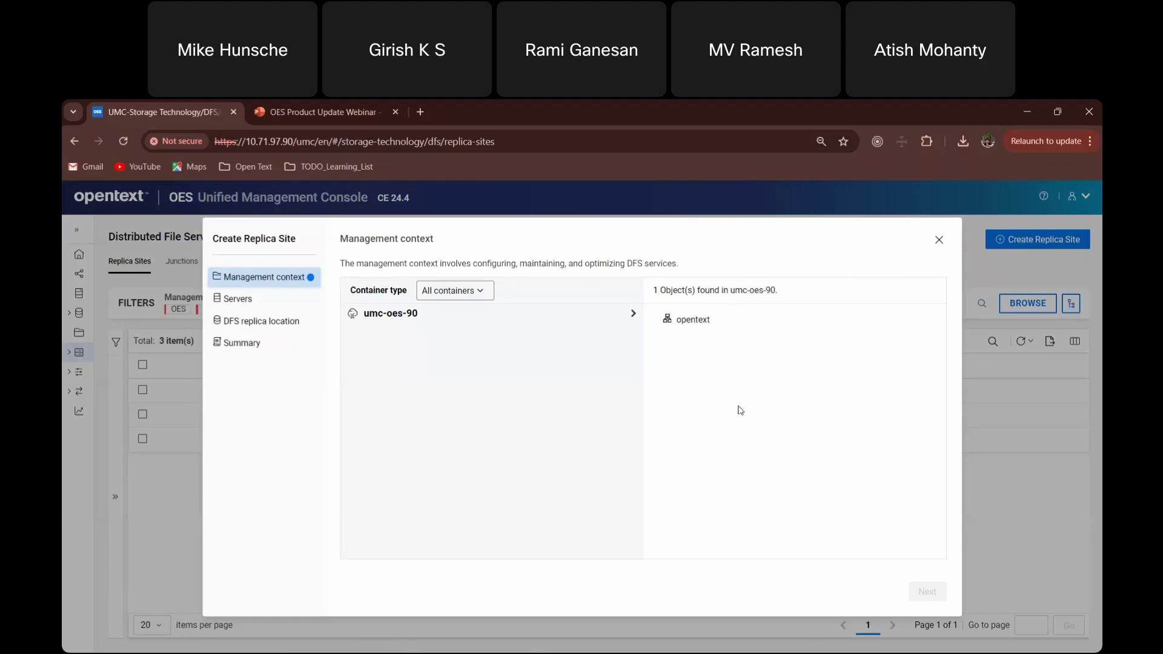
left_click(633, 313)
left_click(363, 332)
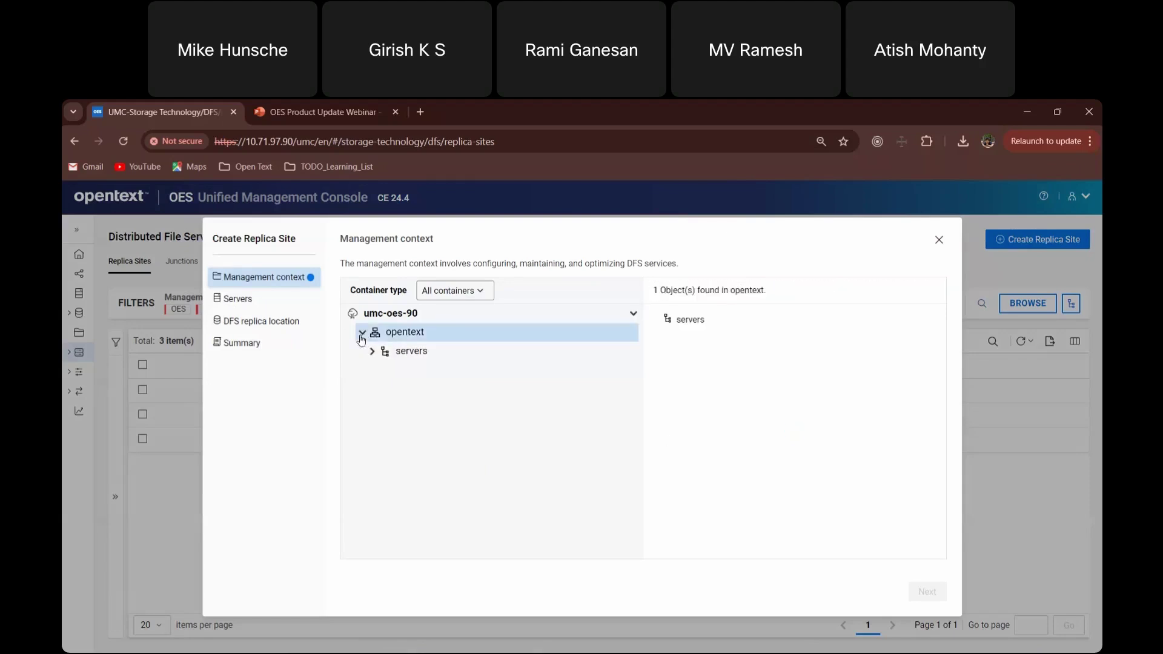
left_click(427, 315)
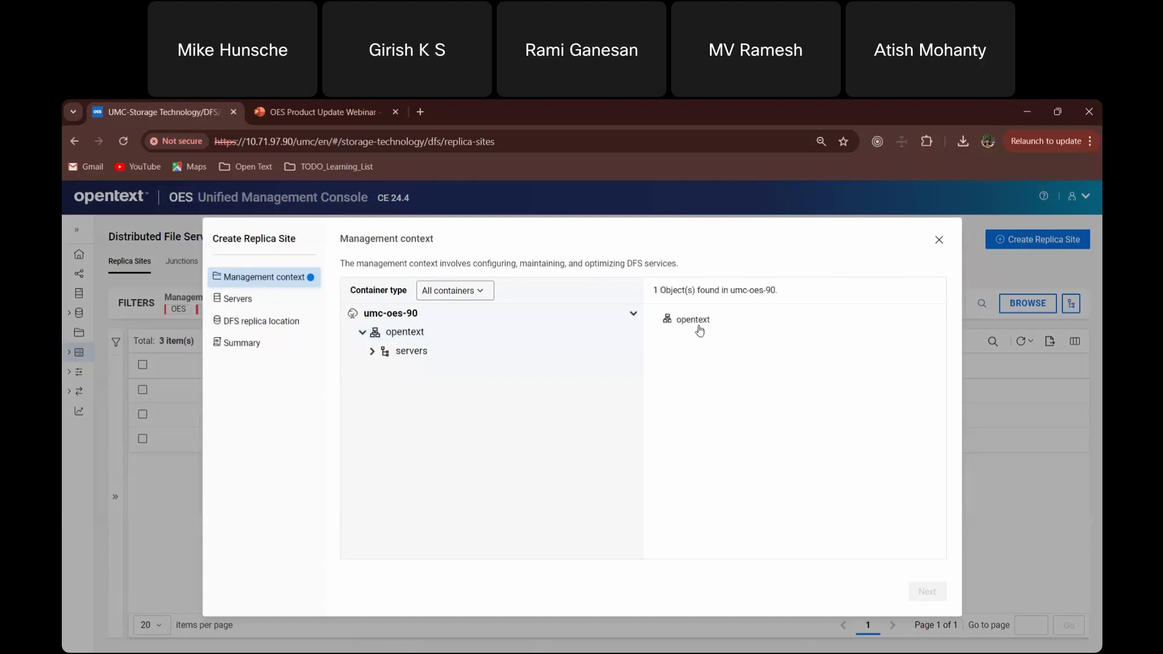
left_click(432, 334)
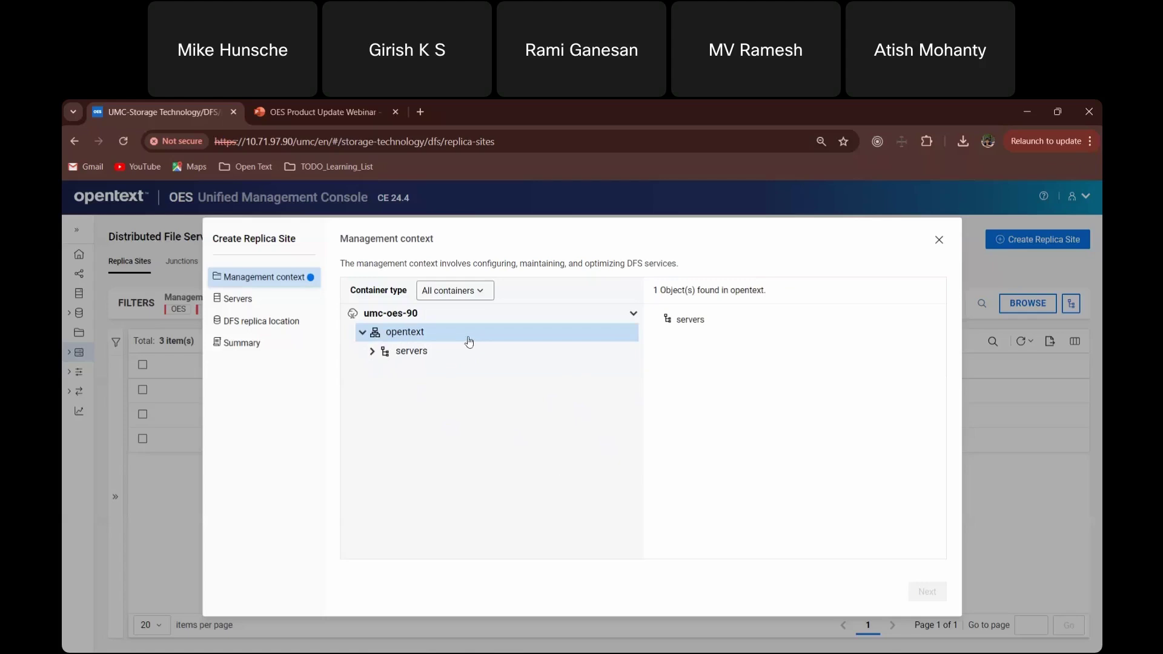
left_click(435, 315)
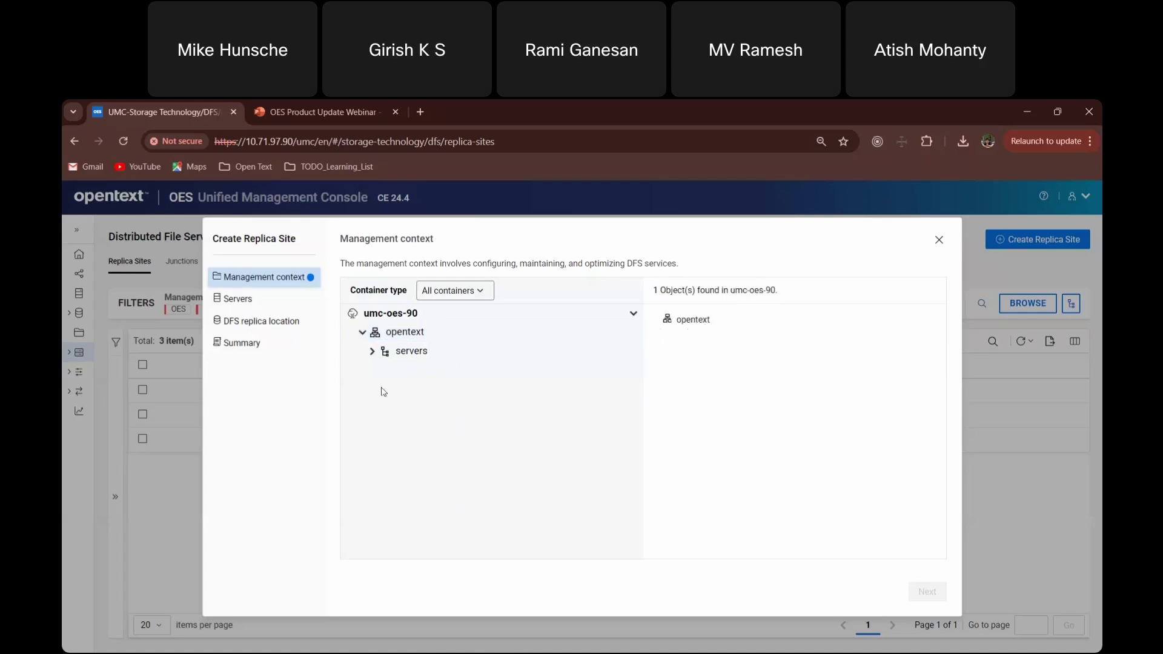
left_click(373, 351)
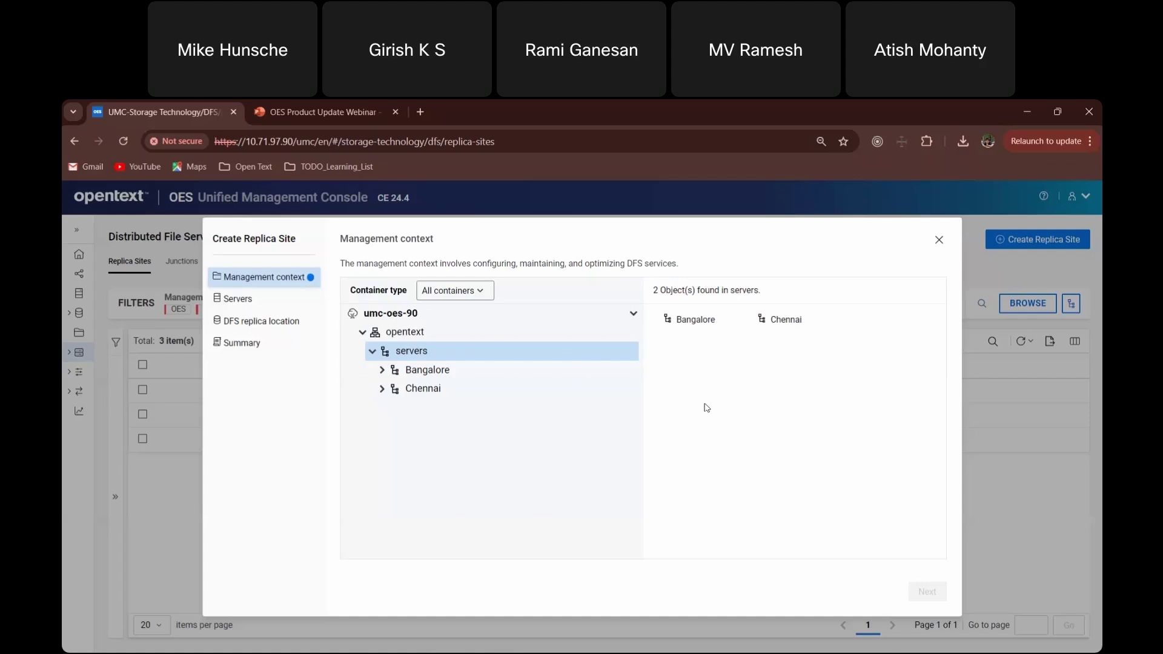
- Choose opentext as the management context and continue to server selection
left_click(490, 340)
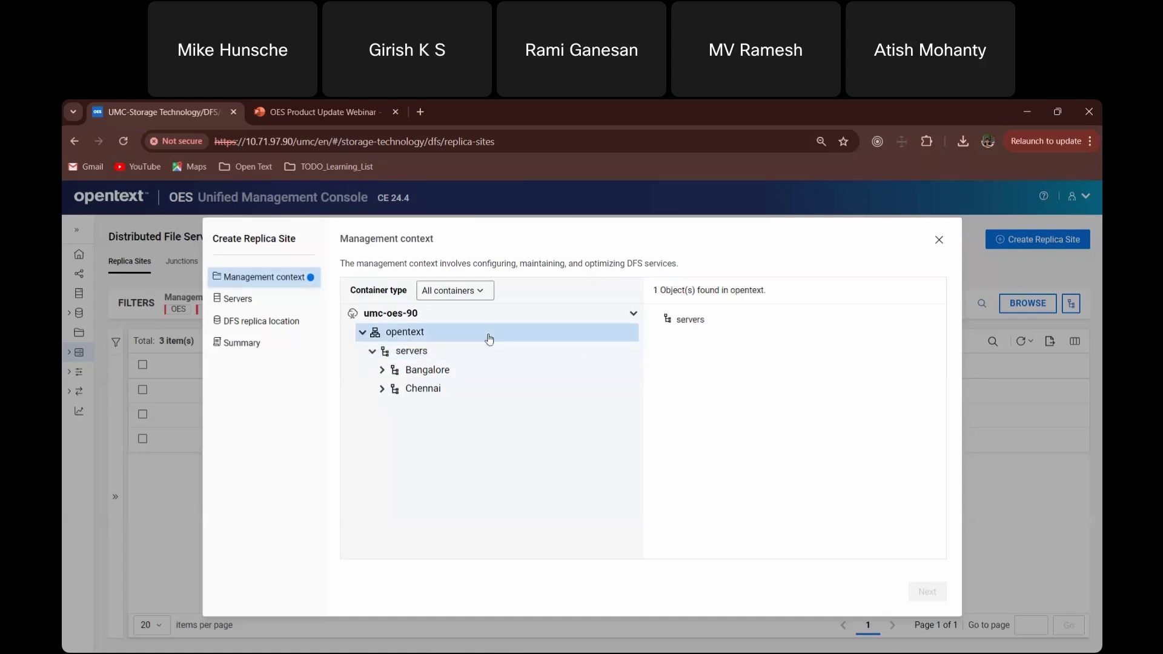
left_click(468, 328)
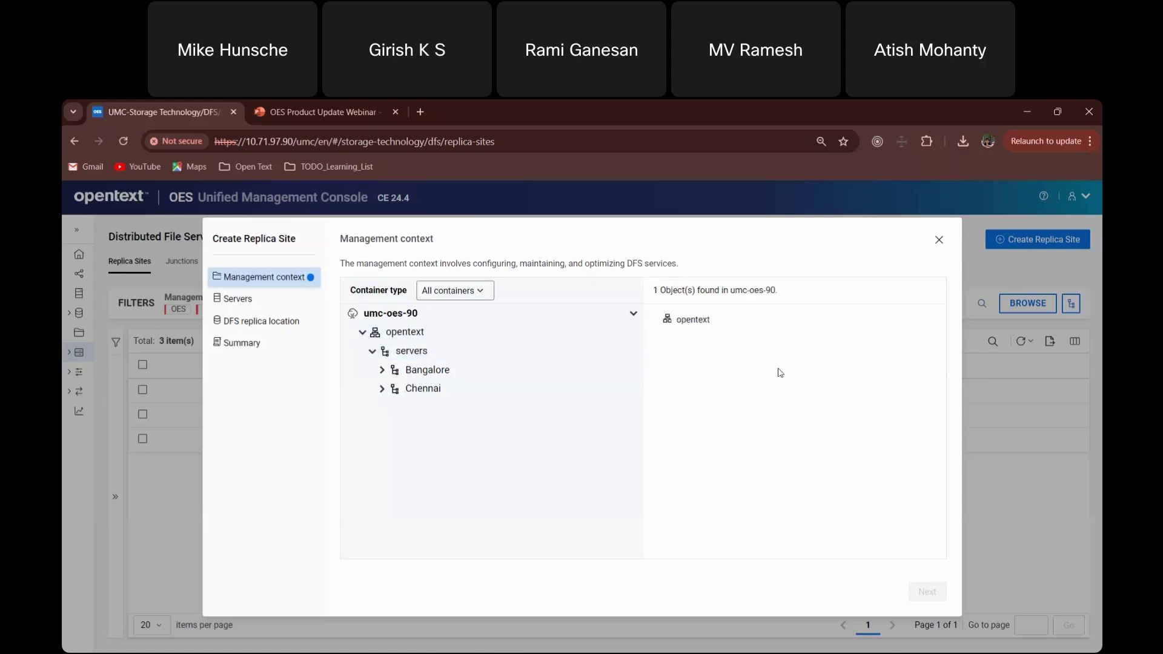
left_click(701, 327)
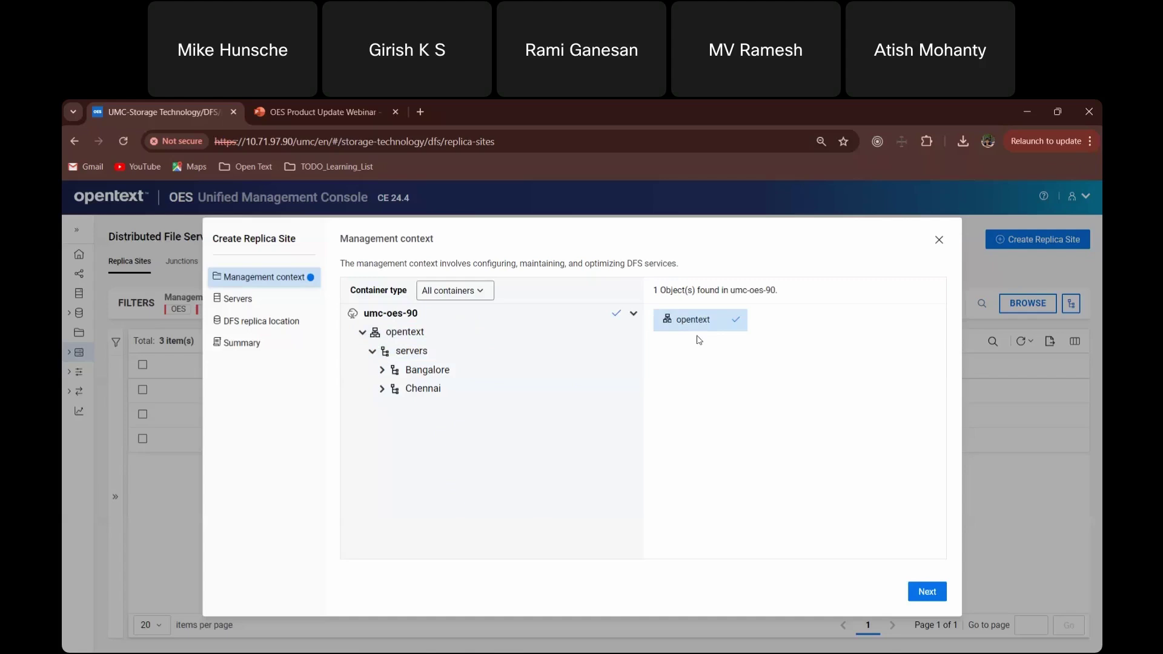
left_click(927, 592)
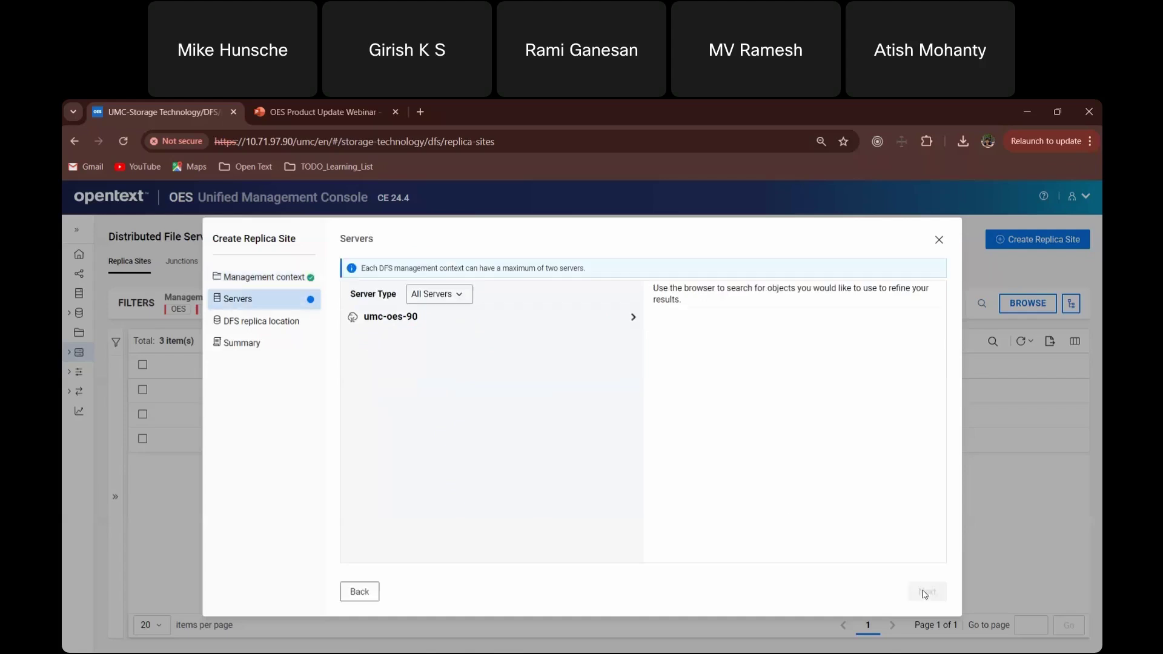
- Select server blr8-97-90 under umc-oes-90 > o=opentext > servers and continue
left_click(562, 320)
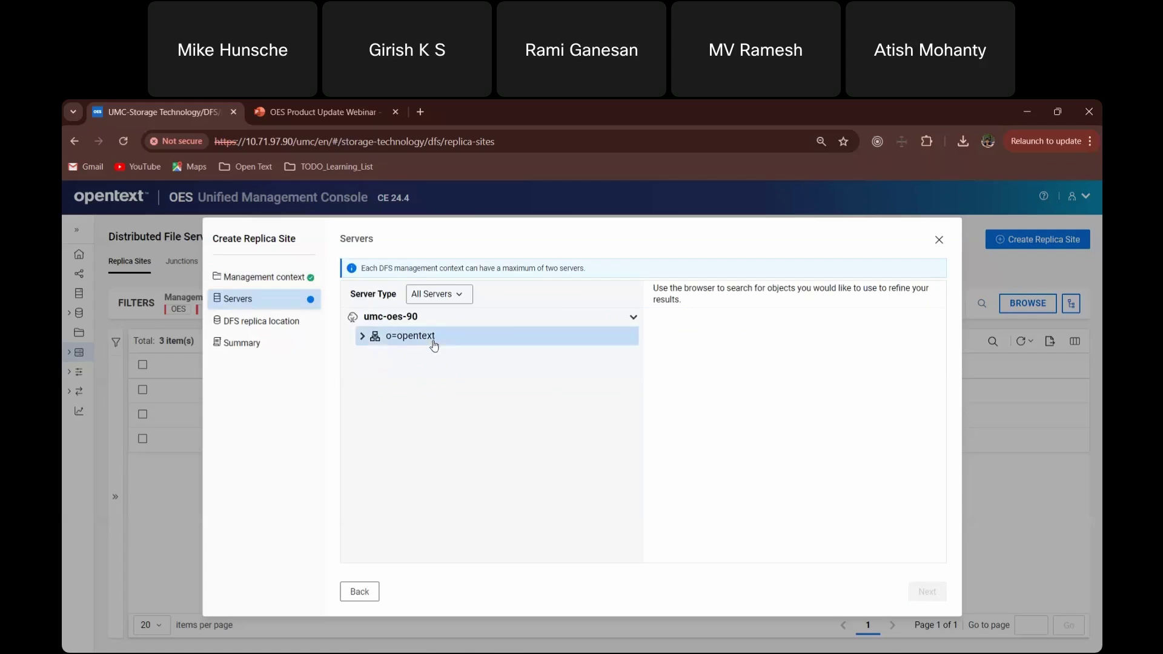
left_click(363, 336)
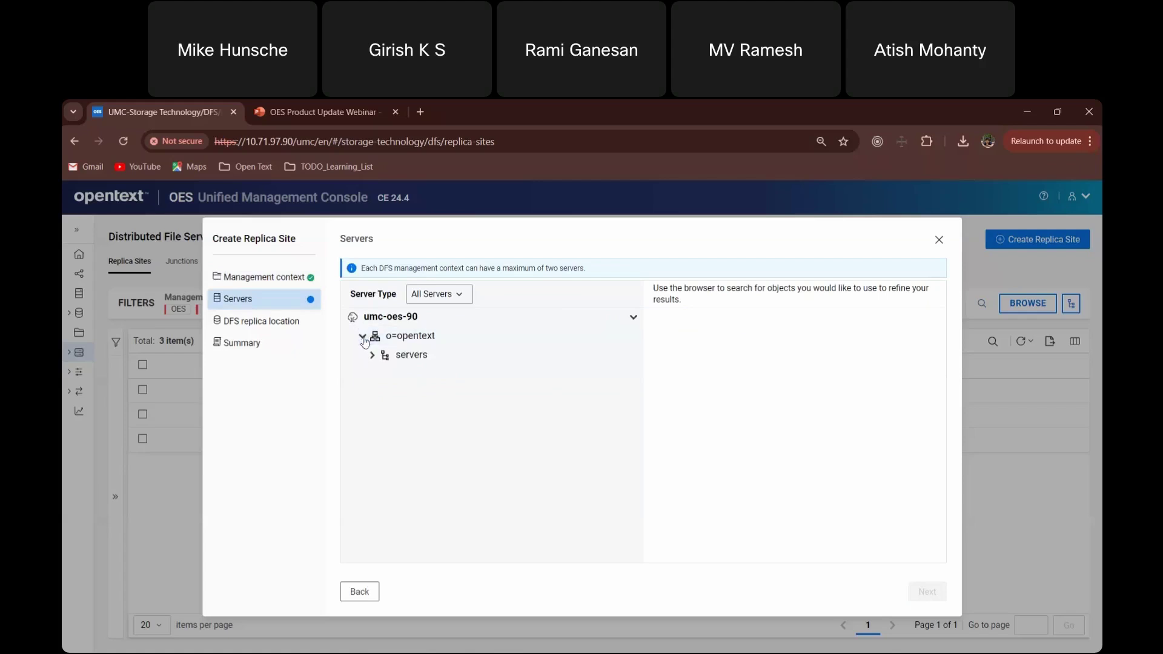
left_click(429, 357)
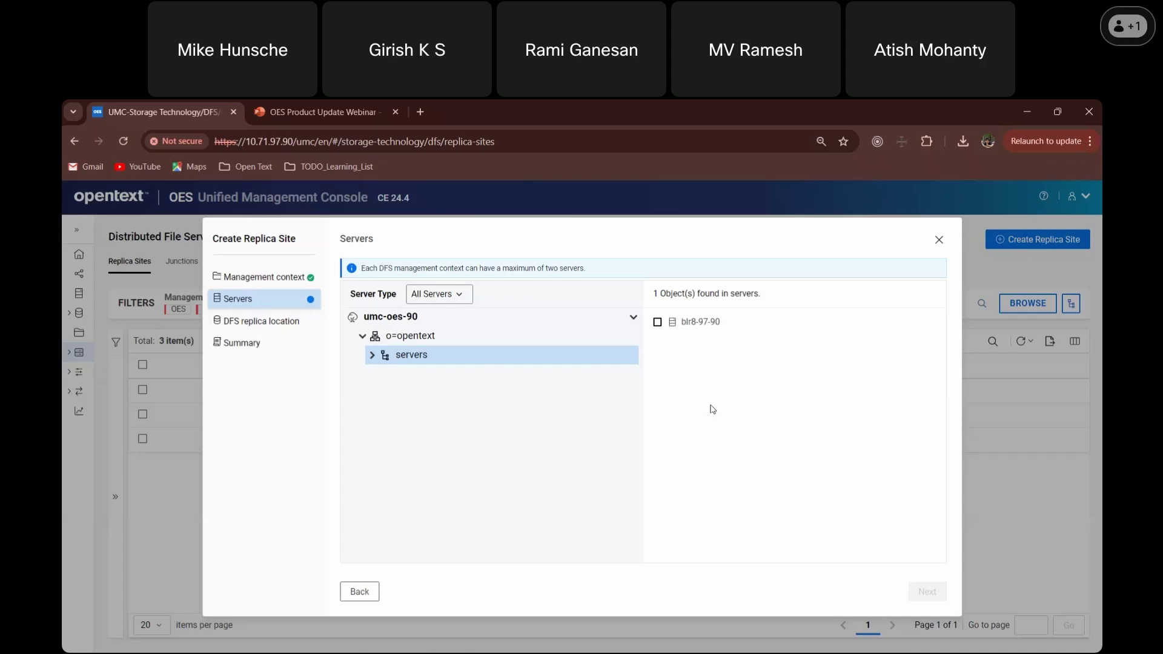
left_click(685, 326)
left_click(927, 591)
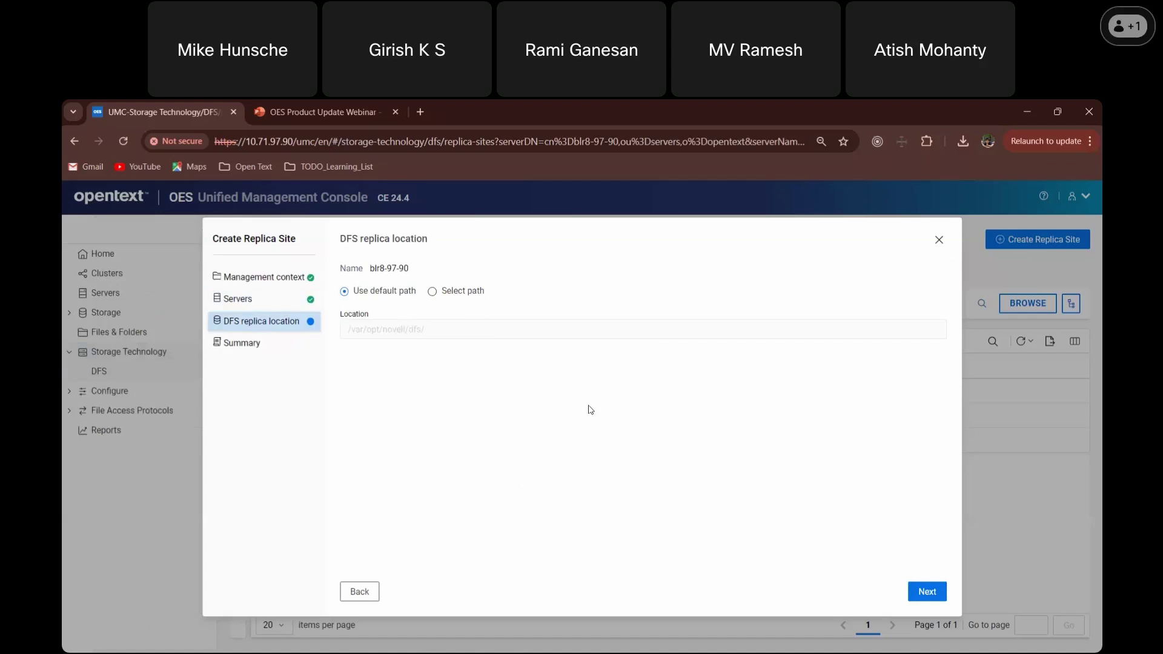
- Set the replica location to VOL_1 (/media/nss/VOL_1) and finish creating the site
left_click(462, 295)
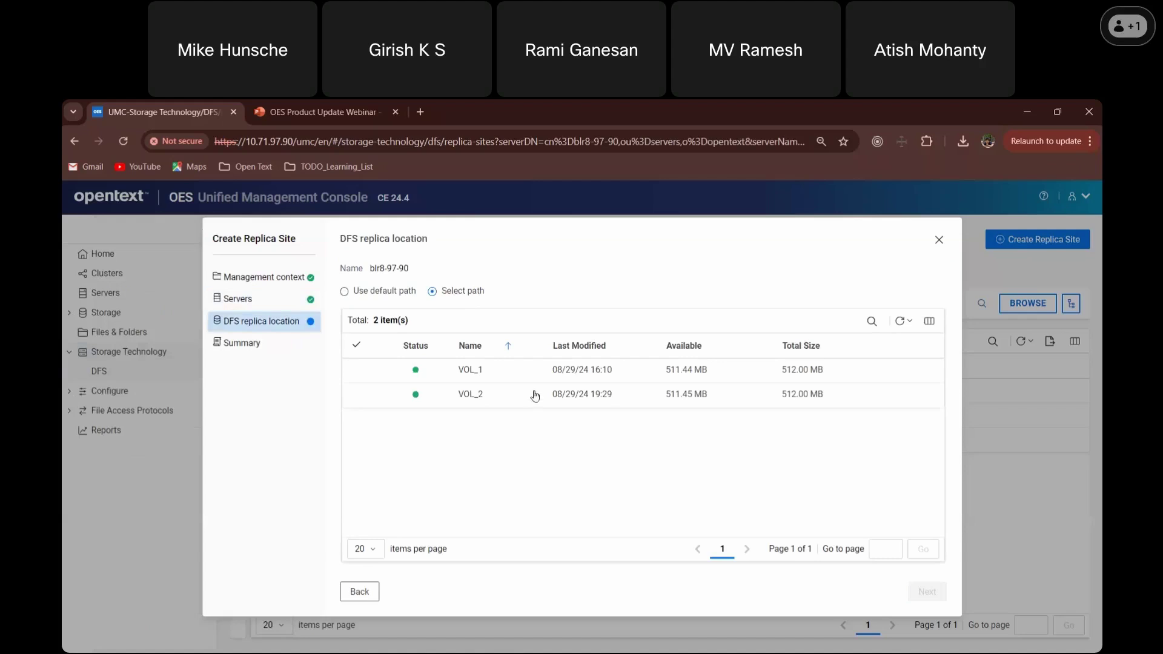
double_click(536, 376)
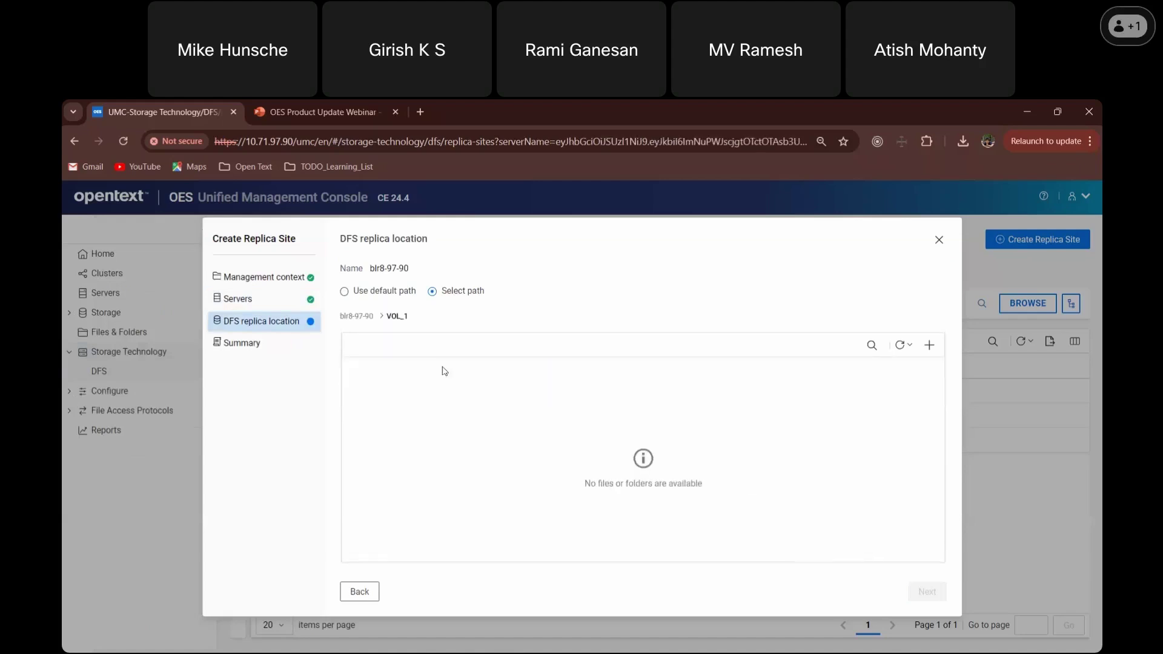
left_click(357, 316)
double_click(534, 372)
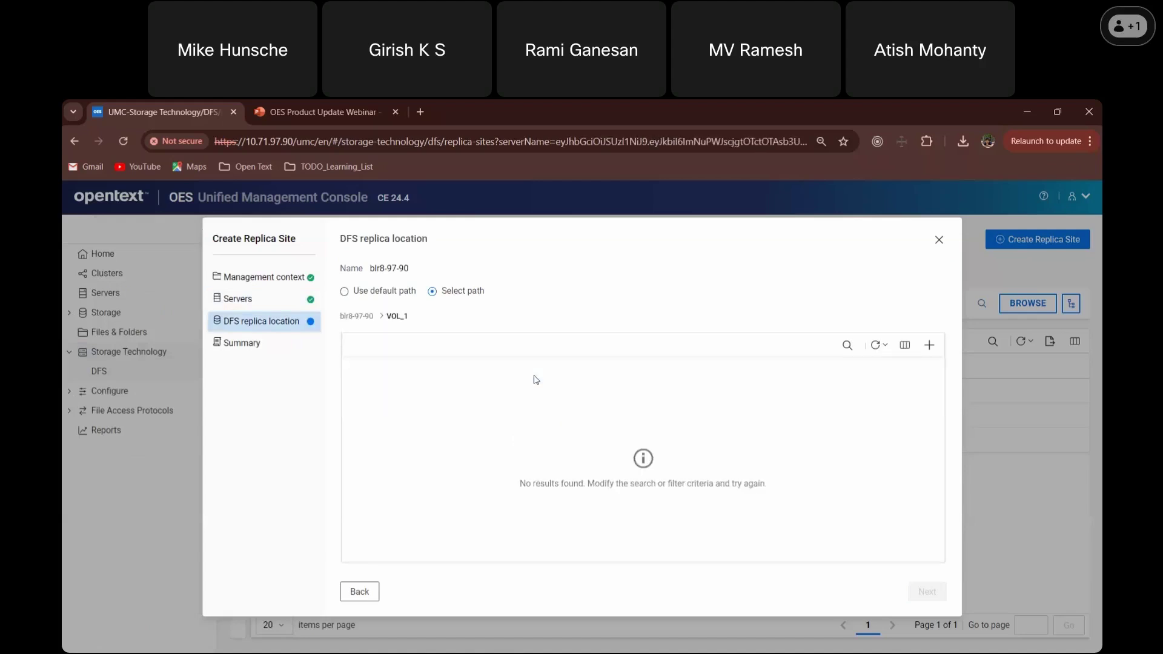
left_click(357, 318)
left_click(375, 379)
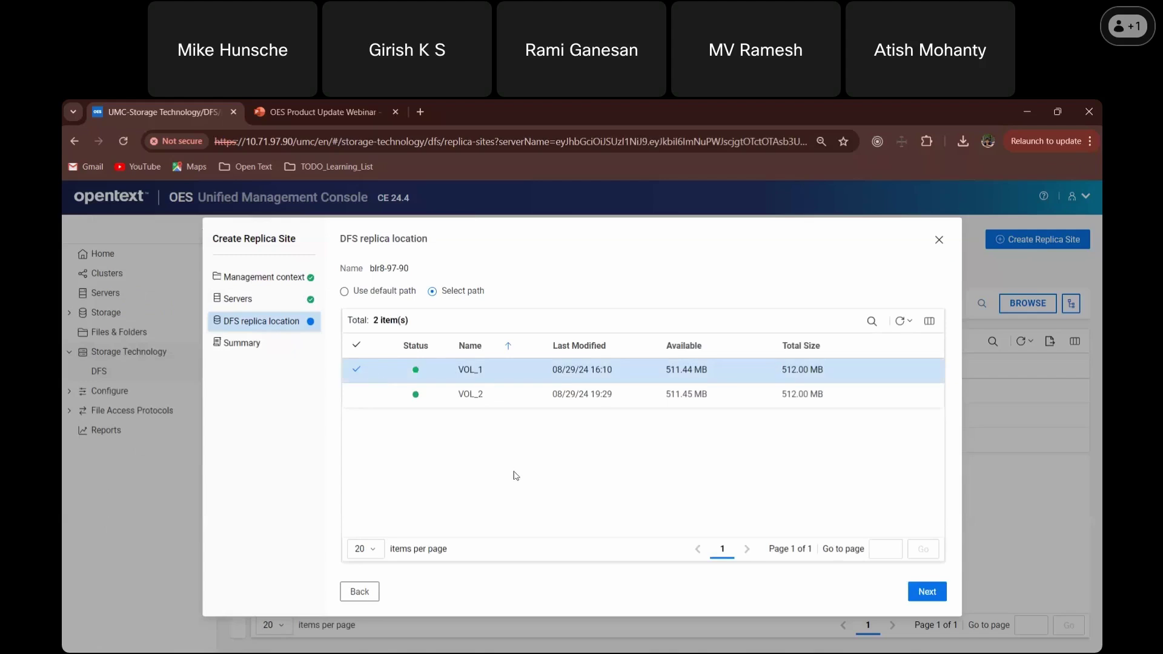
left_click(925, 593)
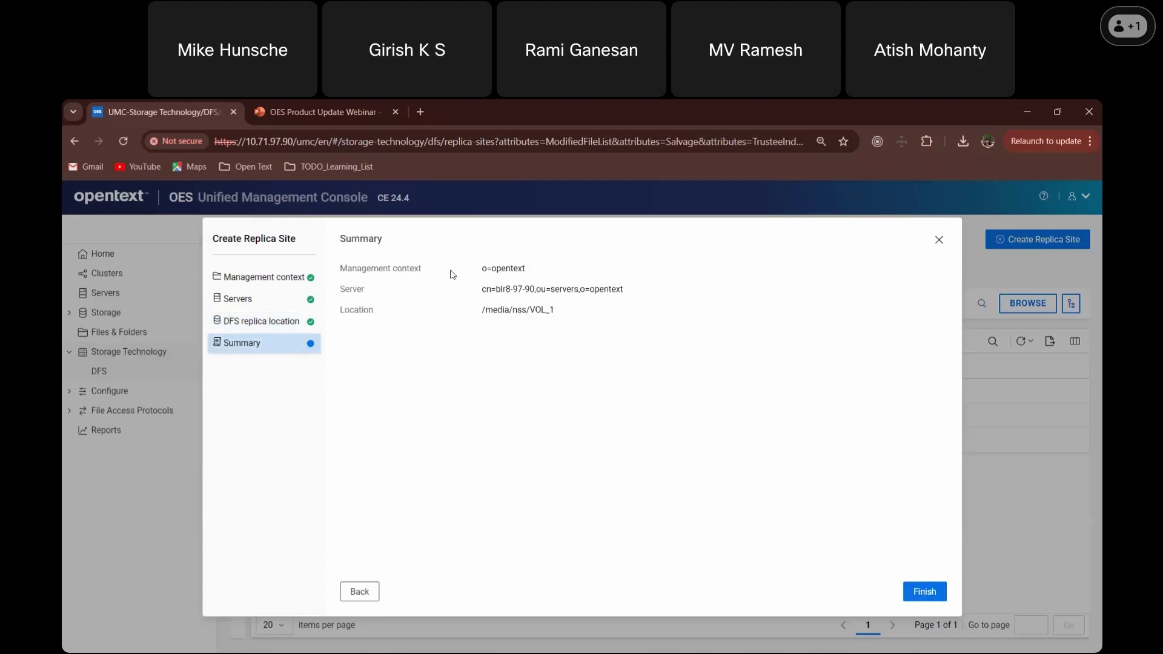
left_click(922, 594)
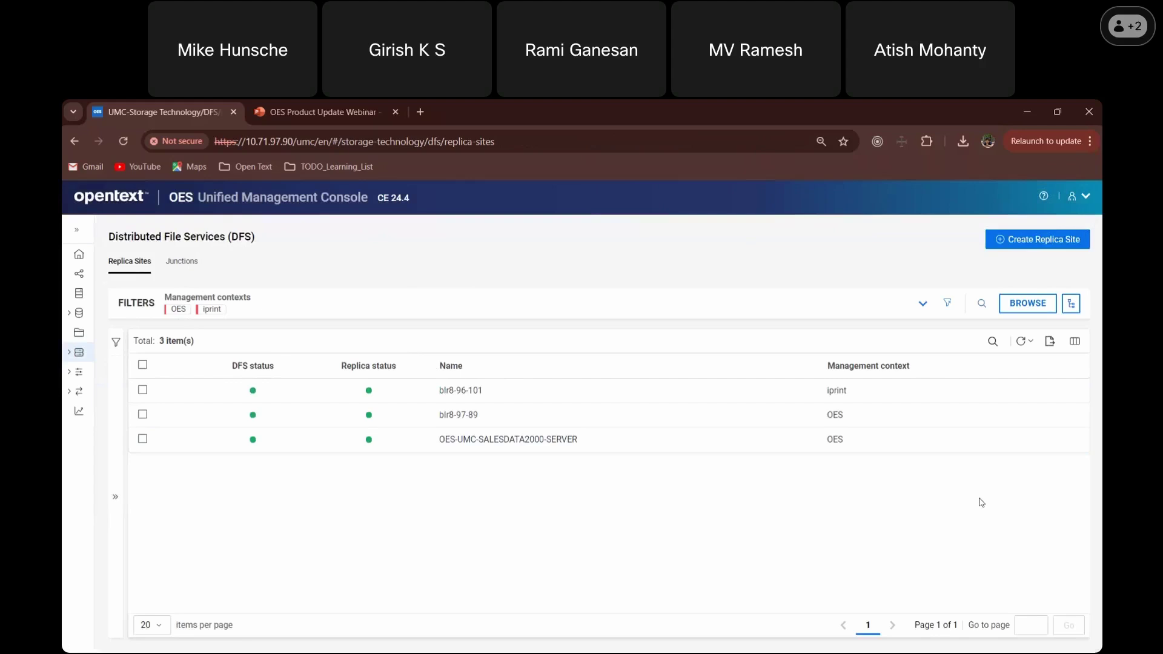
- Add the opentext context under umc-oes-90 to the replica site filters
left_click(1021, 310)
left_click(170, 360)
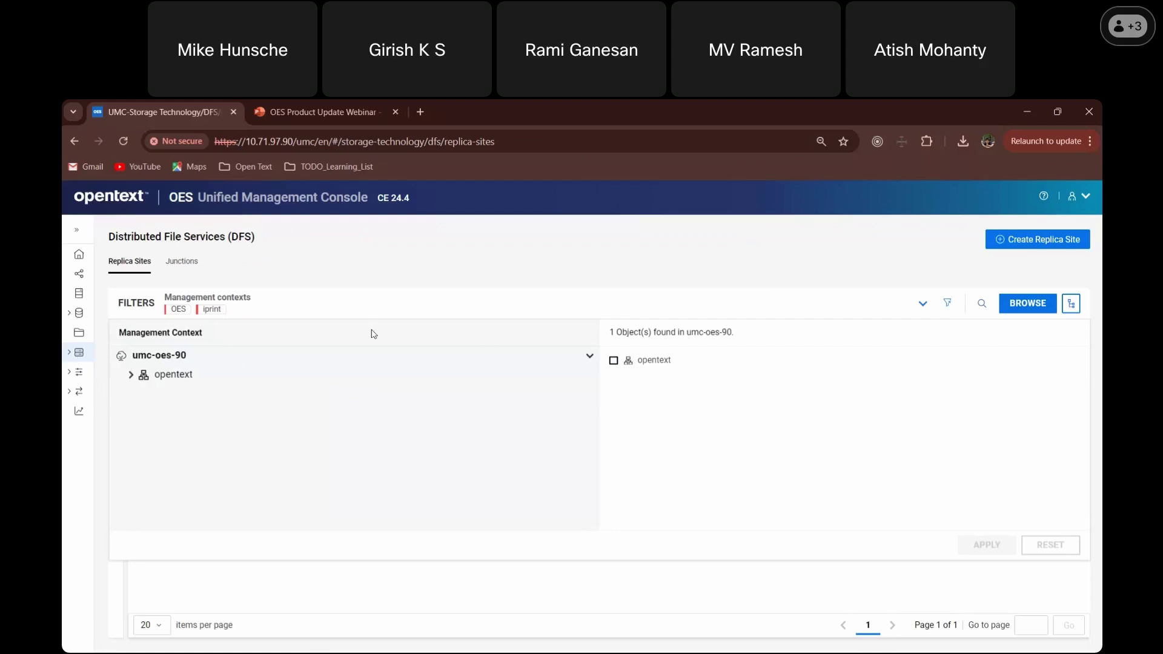
left_click(639, 361)
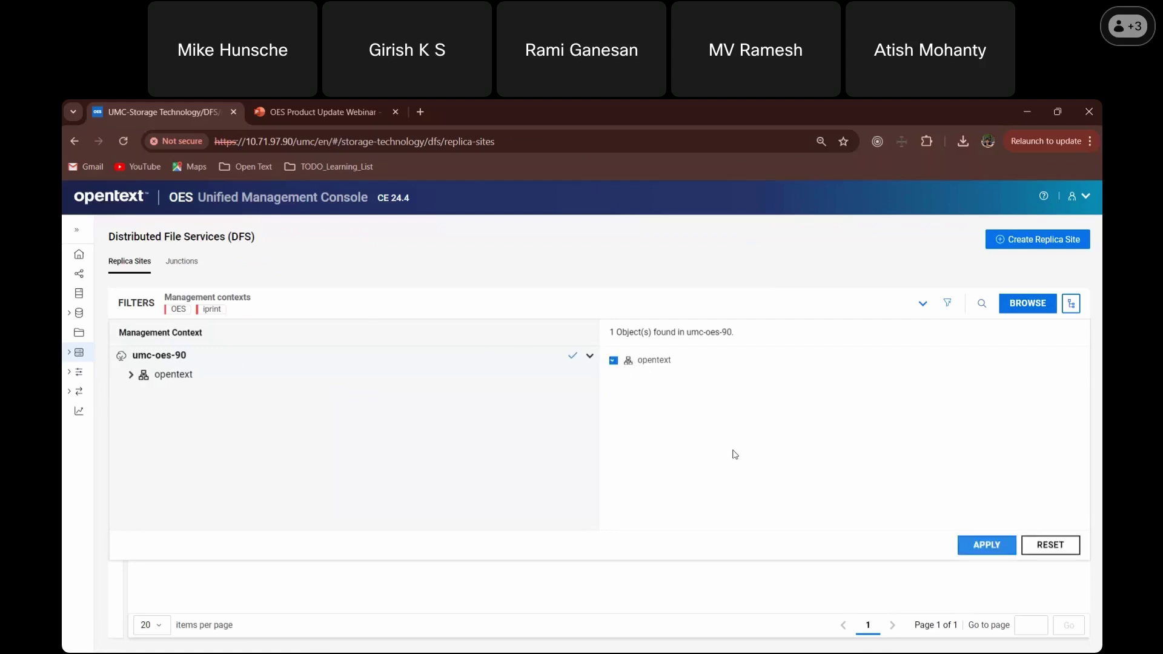
left_click(1000, 552)
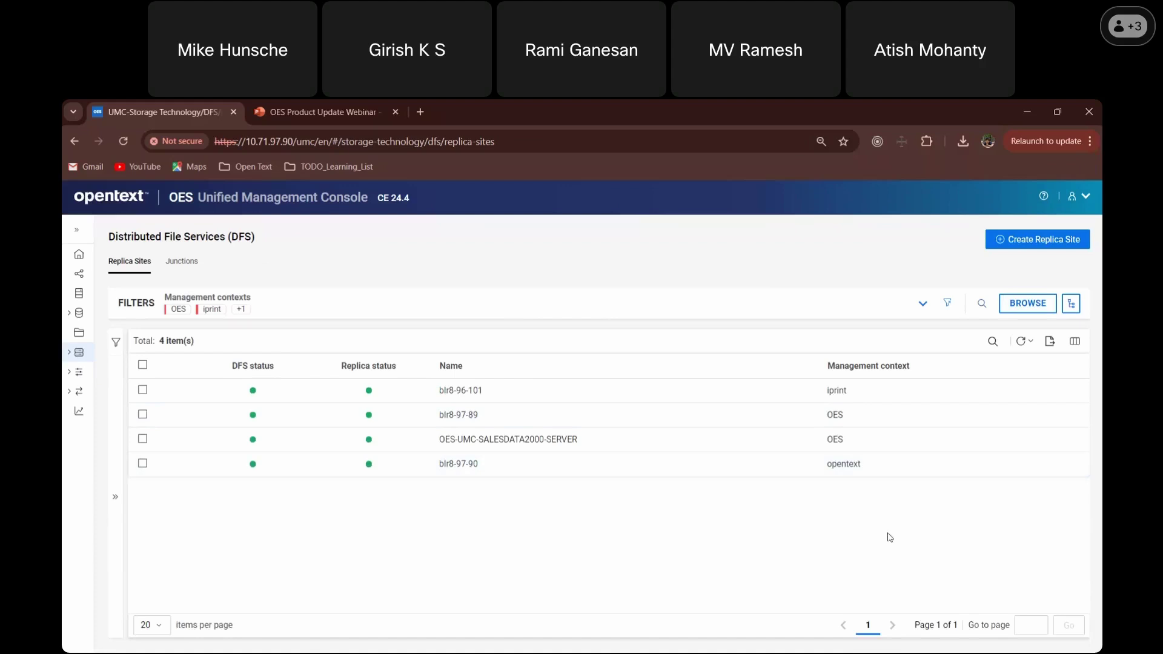
- From blr8-96-101's menu, add blr8-96-102 under ou=iprint as a replica with the default path
left_click(939, 395)
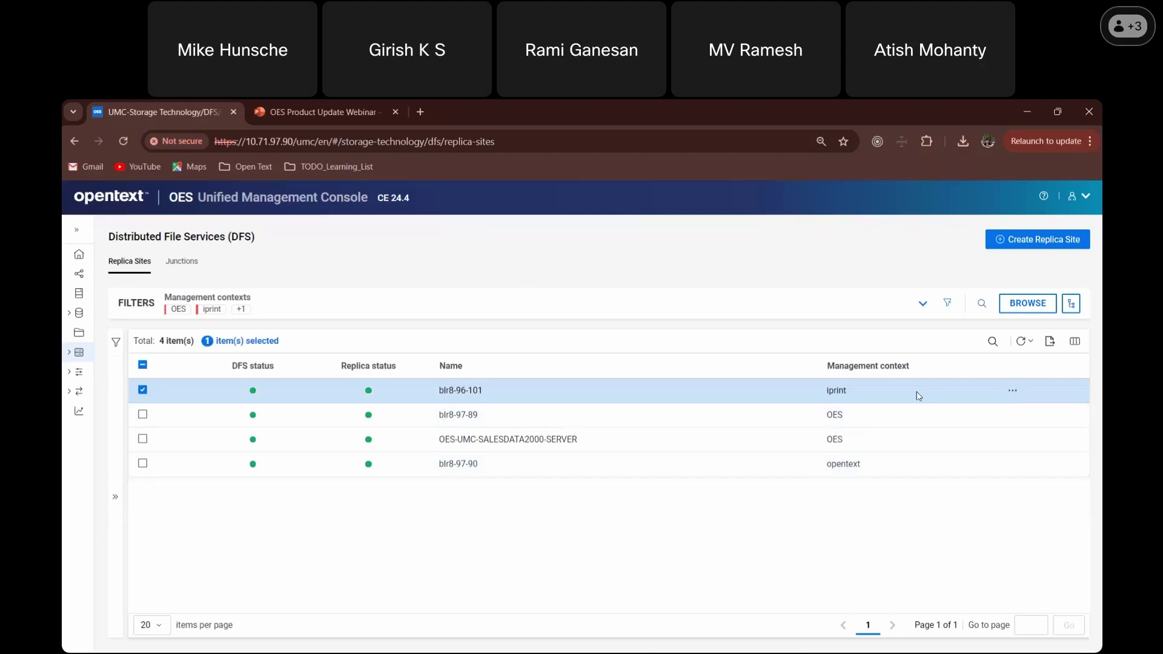
left_click(1013, 392)
left_click(965, 431)
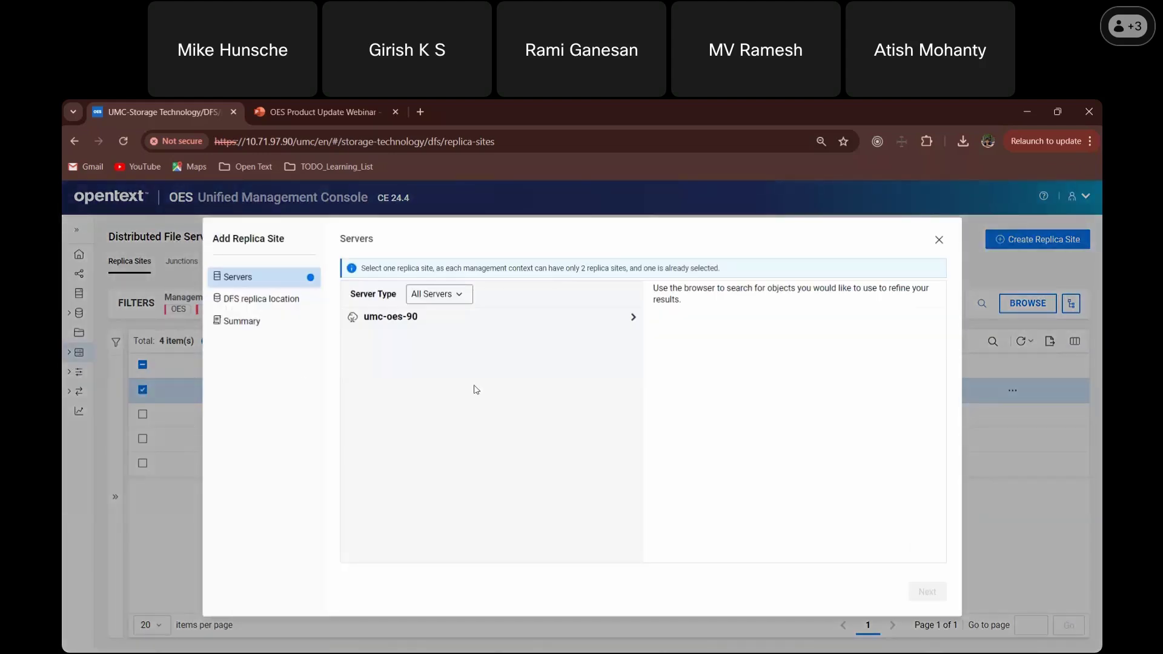
left_click(415, 319)
left_click(438, 337)
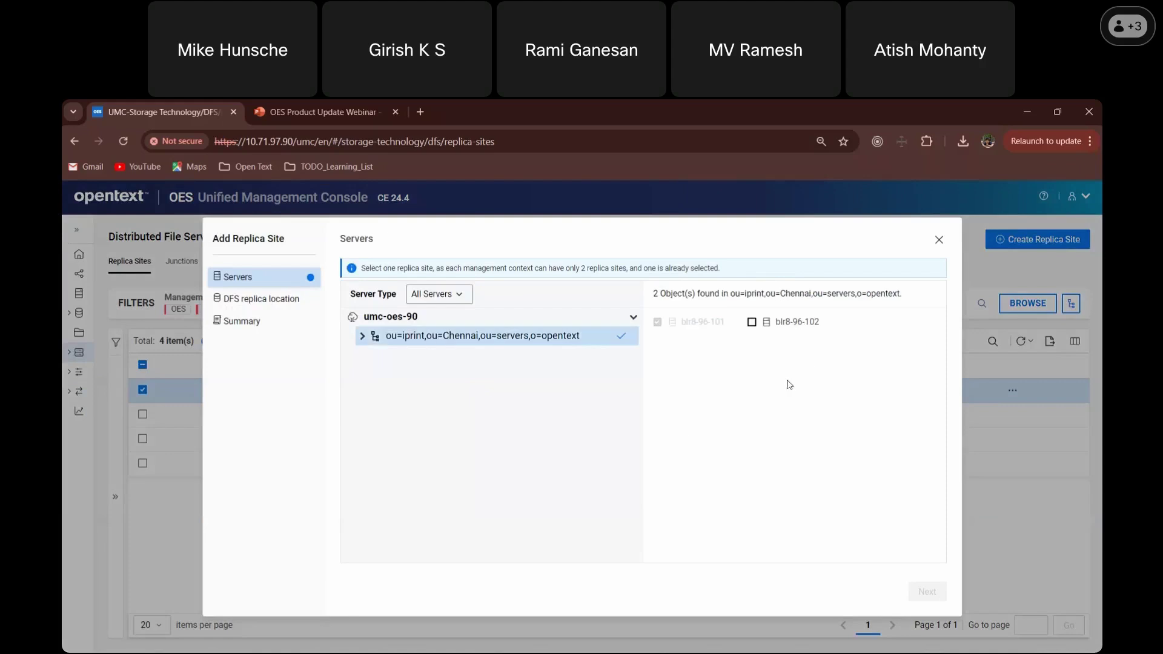
left_click(795, 330)
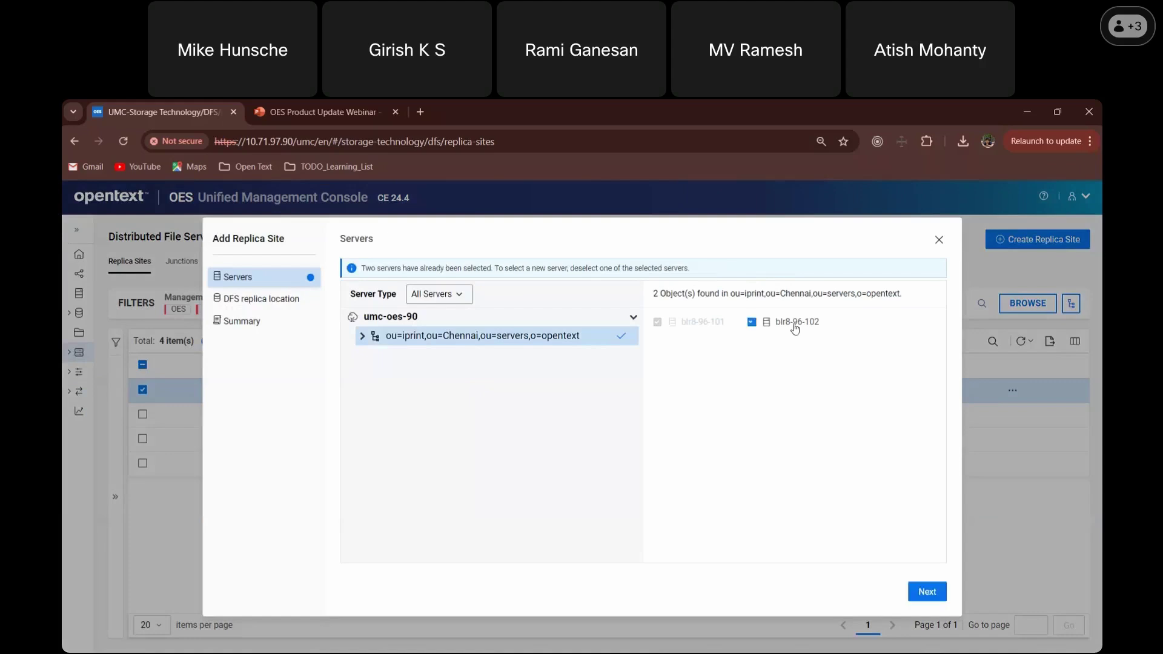
left_click(925, 600)
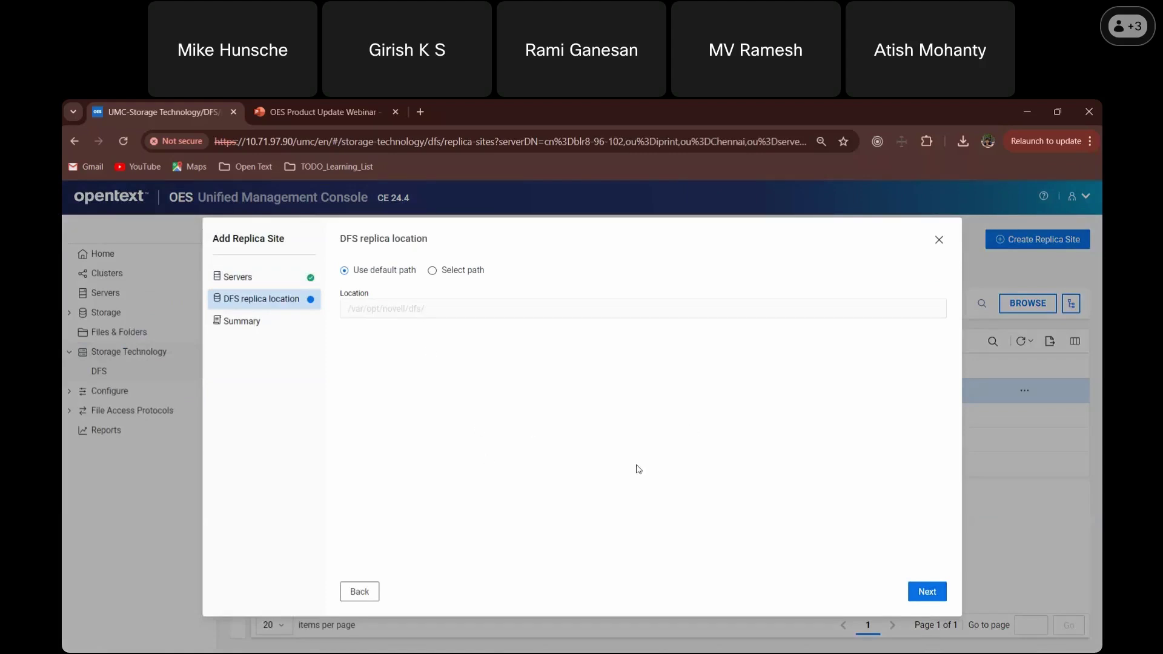
left_click(934, 600)
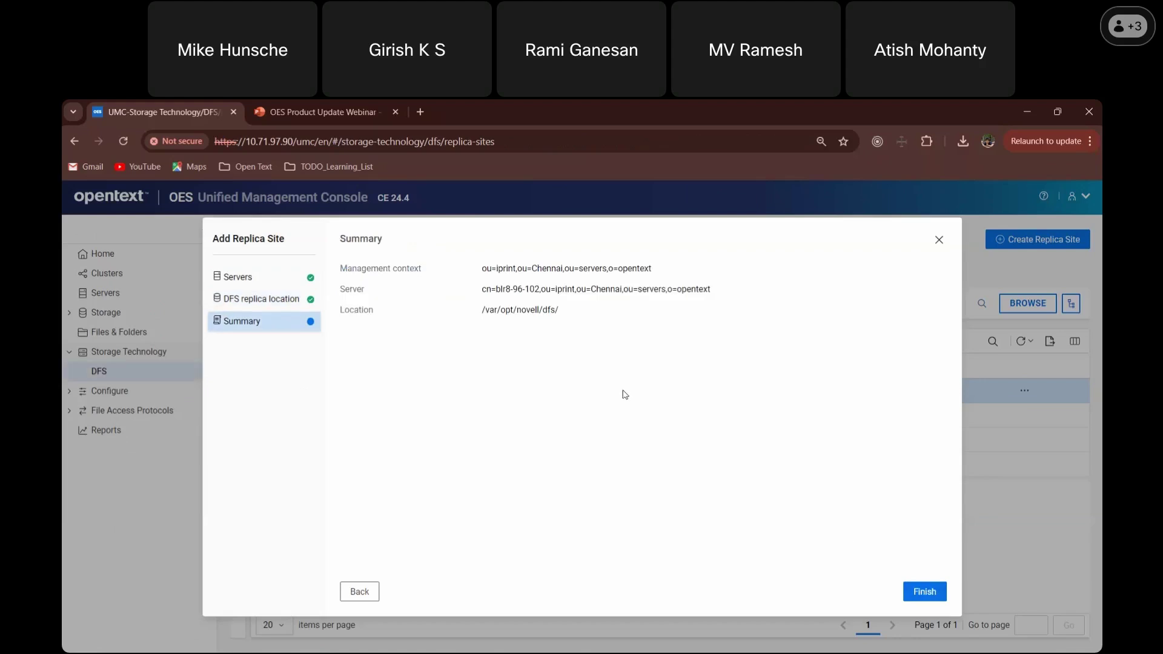
left_click(935, 593)
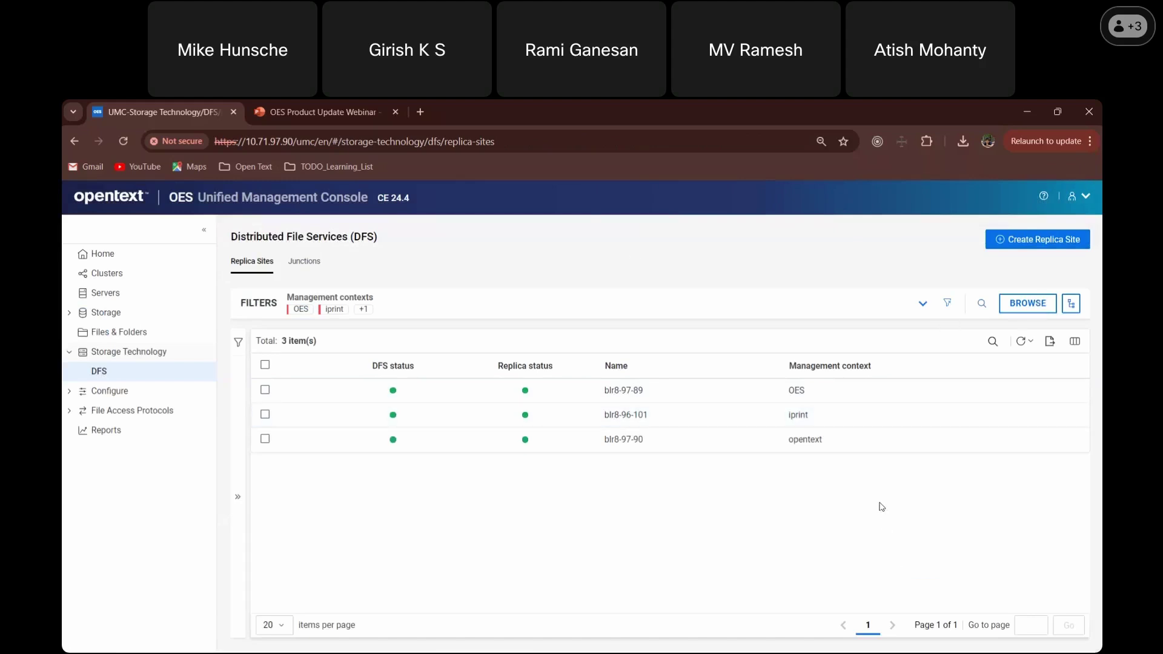
- Refresh the list and open blr8-96-102's details, showing Running with one thread
left_click(1019, 342)
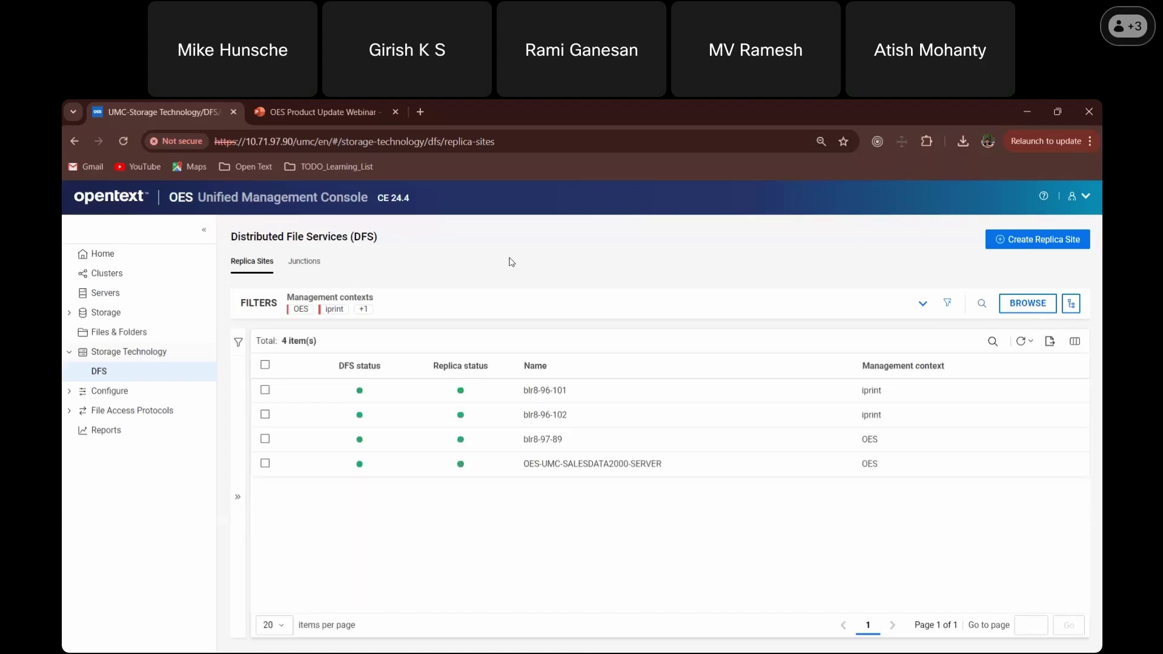
left_click(905, 414)
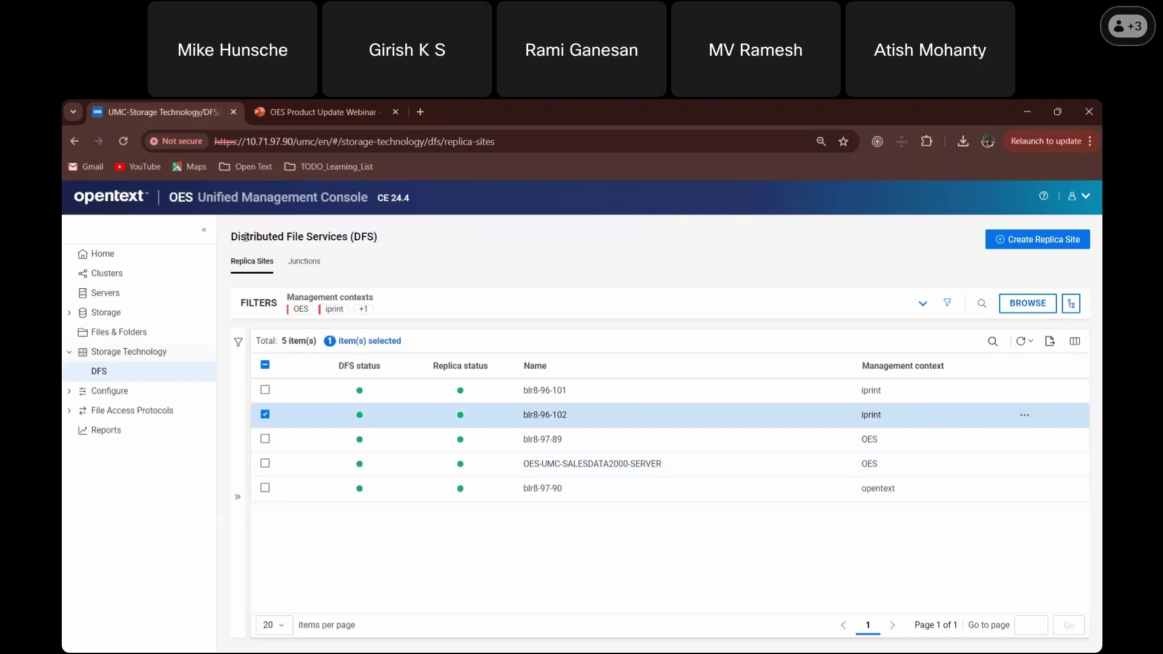
left_click(239, 441)
left_click(204, 230)
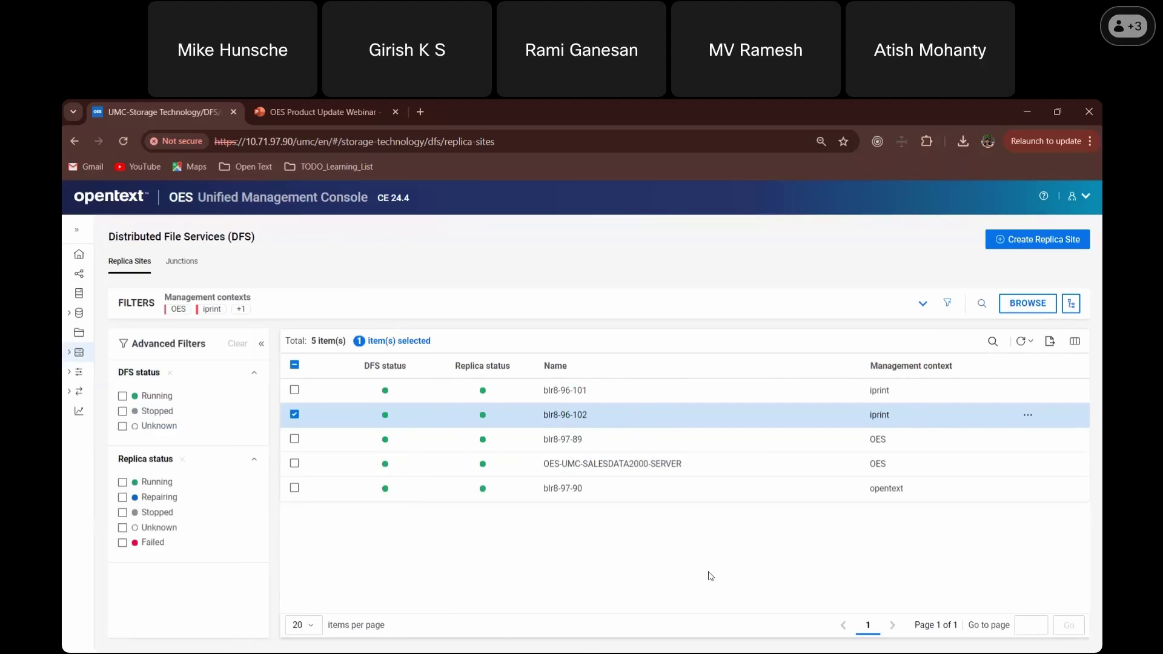
left_click(261, 343)
left_click(1012, 416)
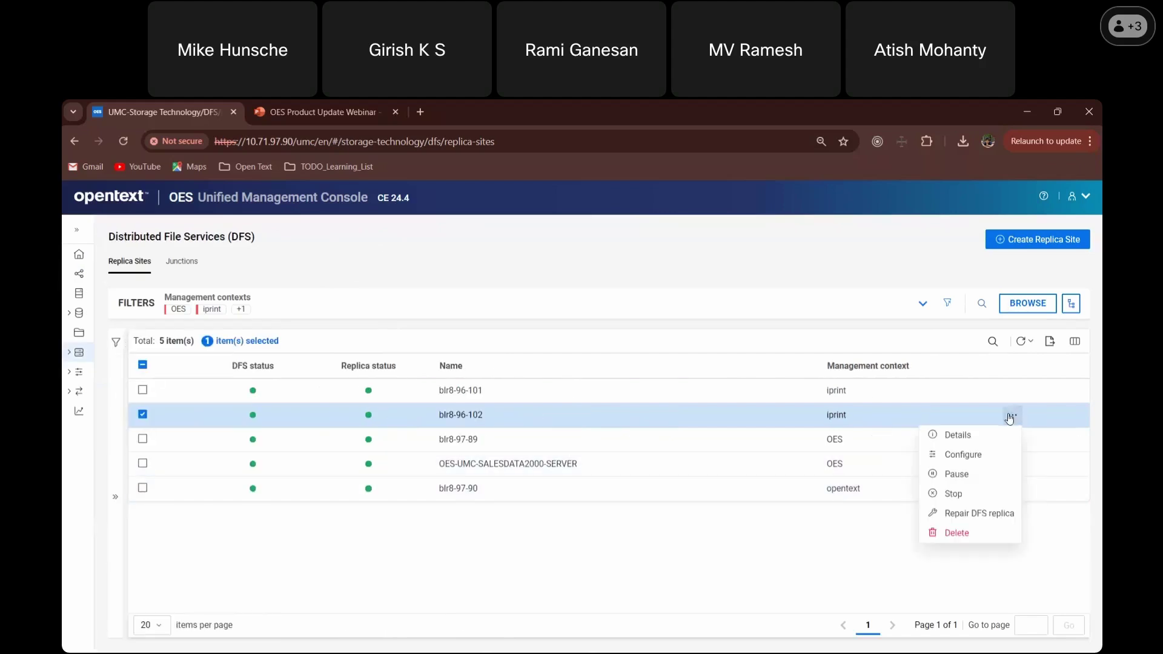
left_click(967, 440)
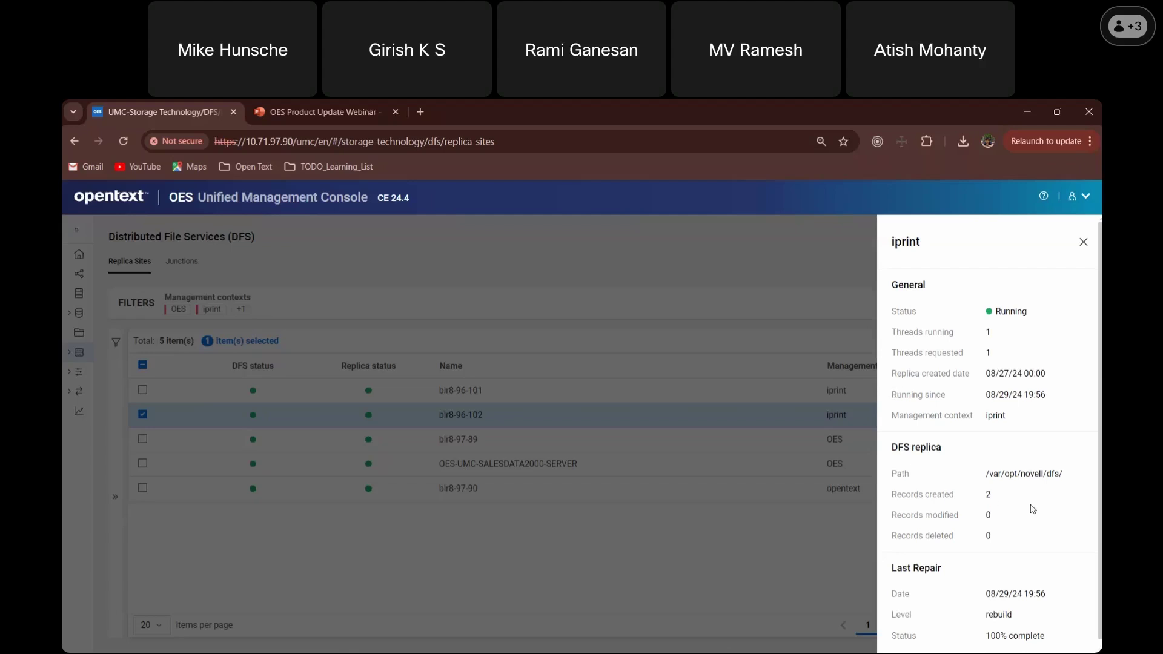
scroll(1033, 510, "down", 1)
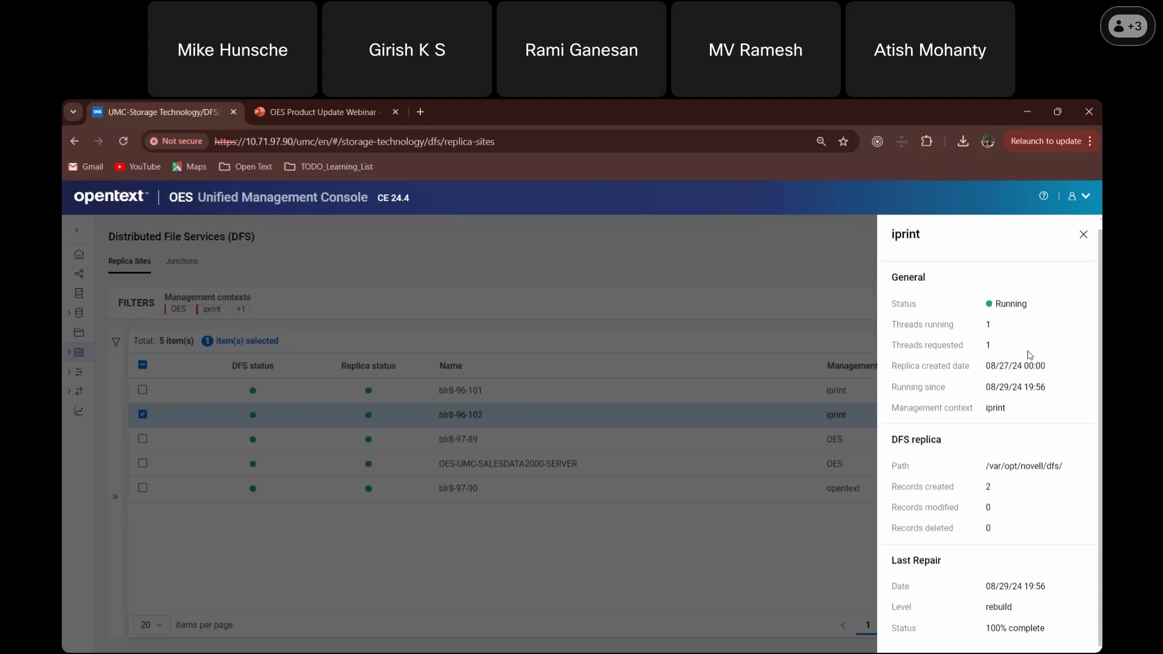
- Set blr8-96-102's replica threads to 3 in Configure and confirm
left_click(722, 536)
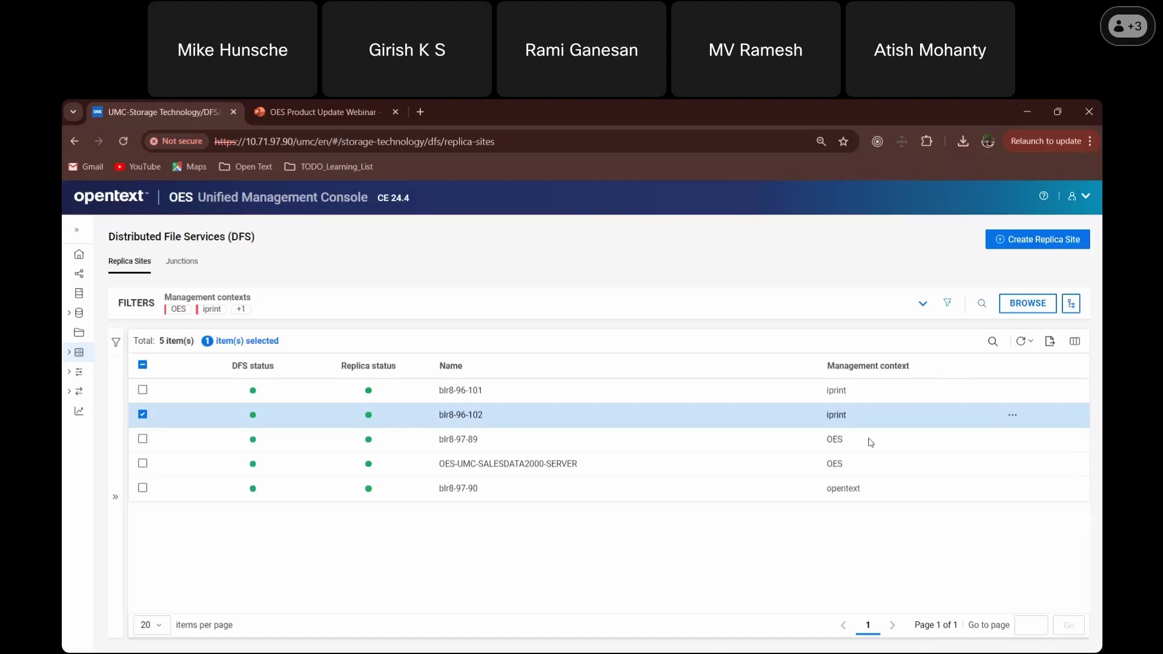
left_click(1005, 421)
left_click(1012, 423)
left_click(1012, 416)
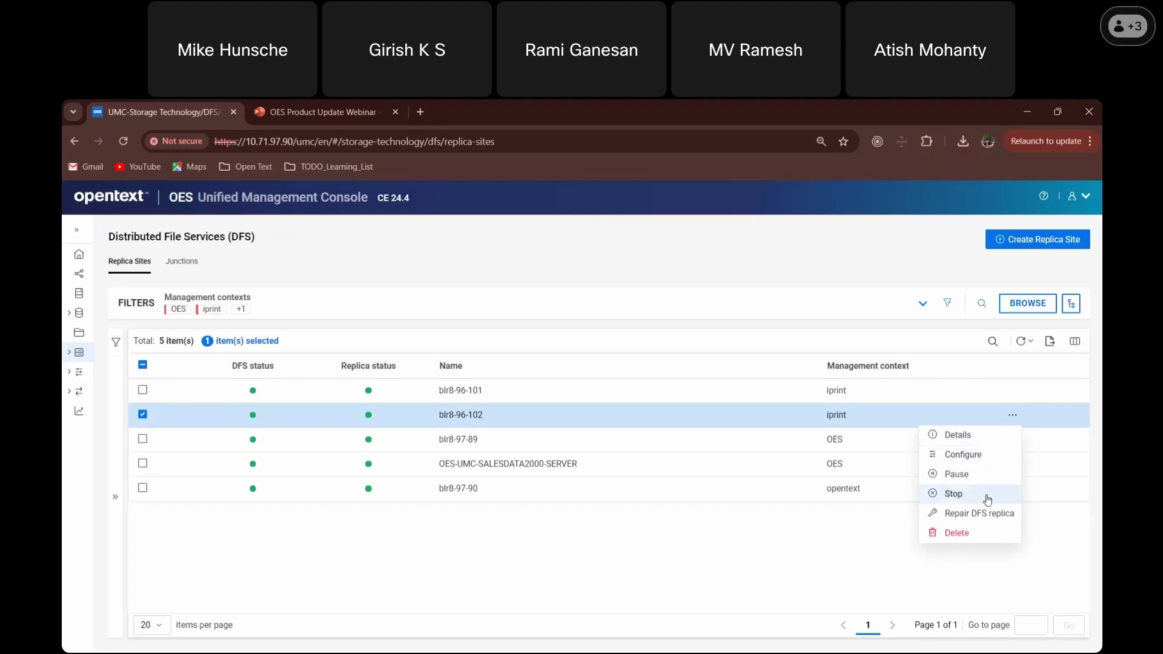
left_click(975, 463)
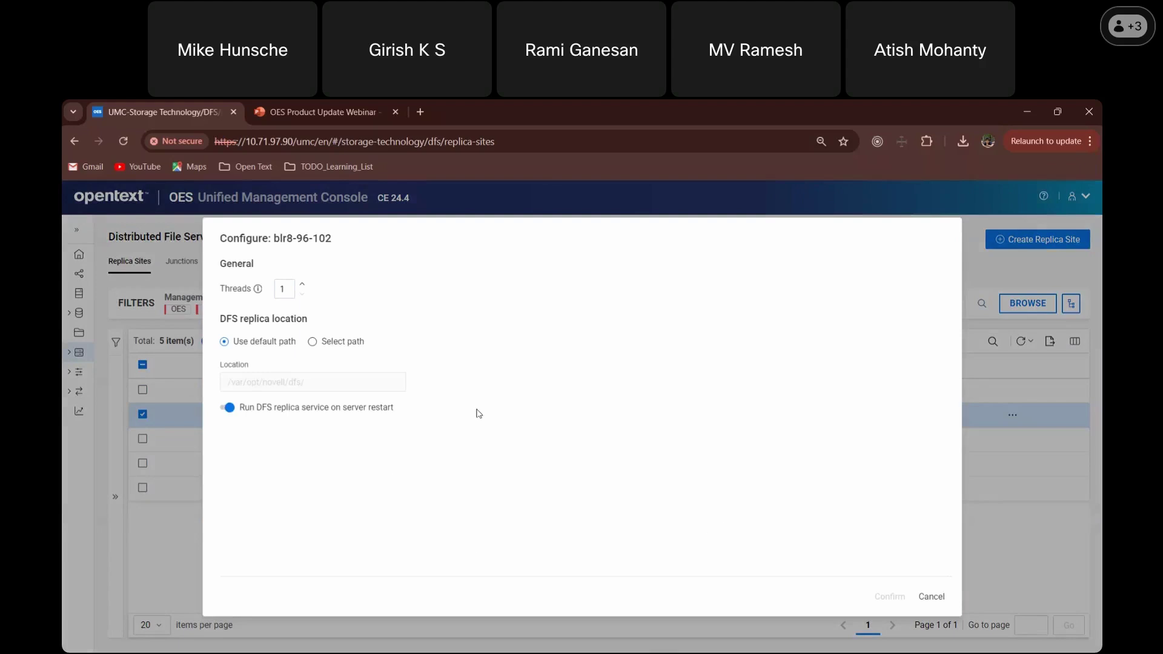
left_click(302, 285)
left_click(301, 284)
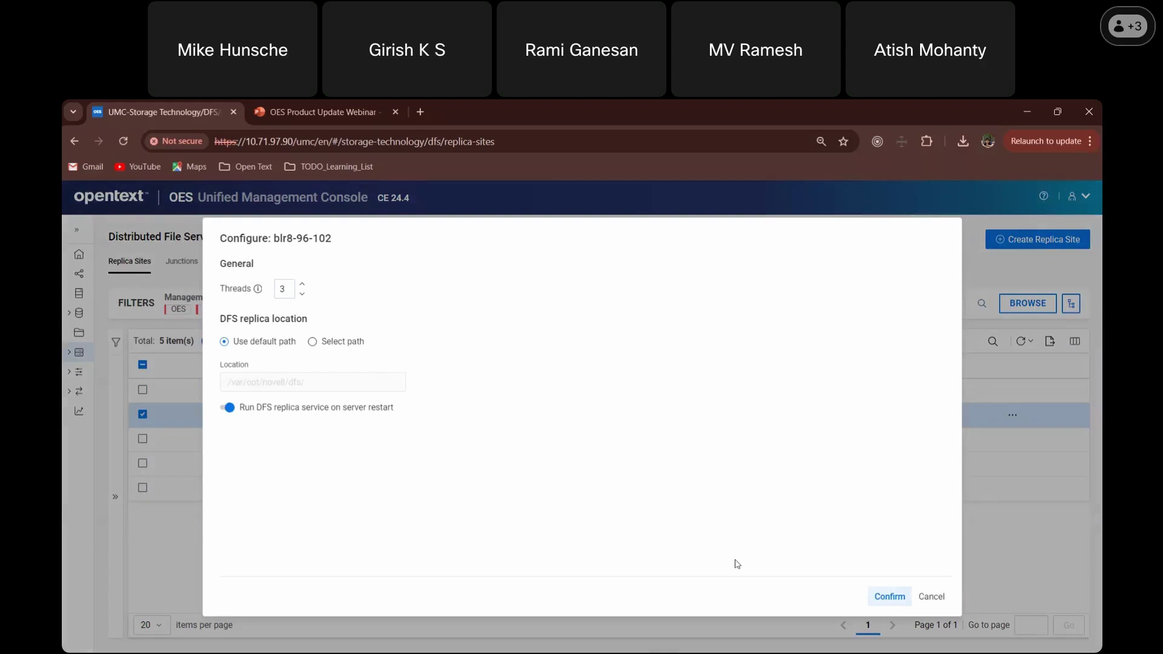
left_click(886, 599)
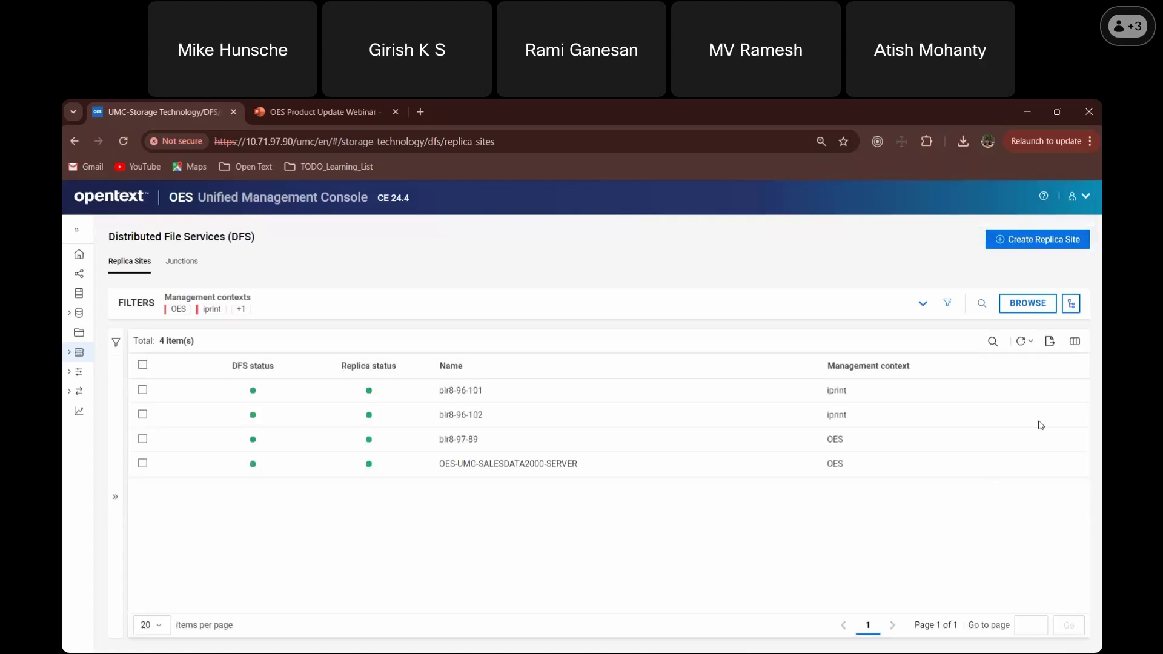
- Check that blr8-96-102's details show 3 running threads, then close them
left_click(1041, 422)
left_click(1013, 415)
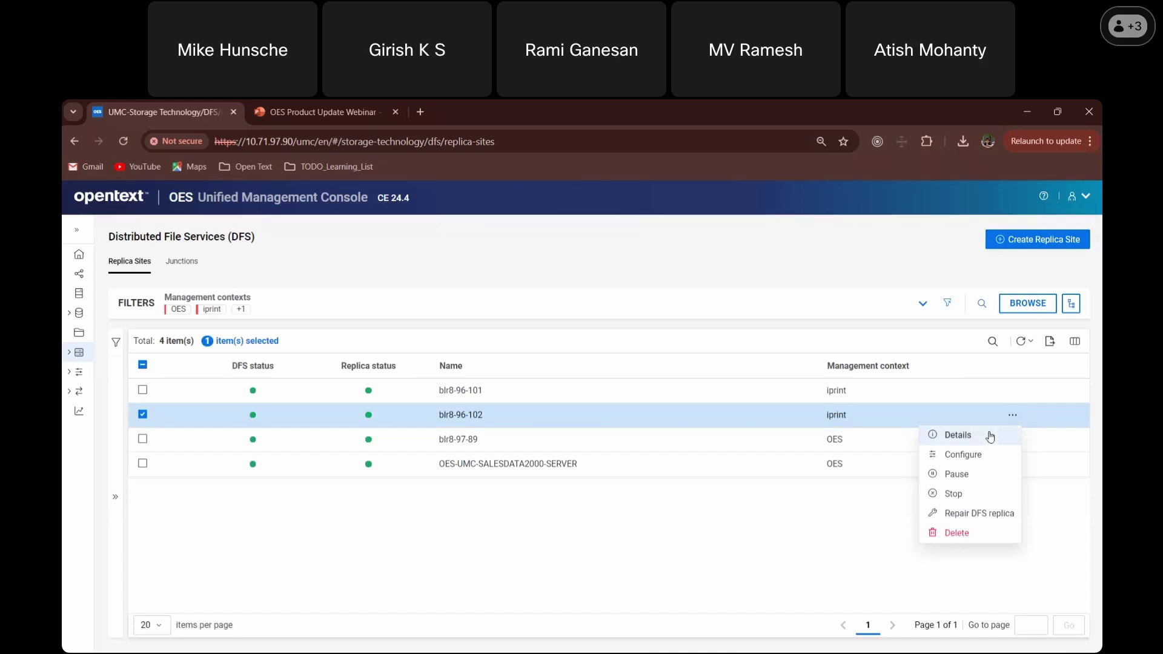
left_click(991, 435)
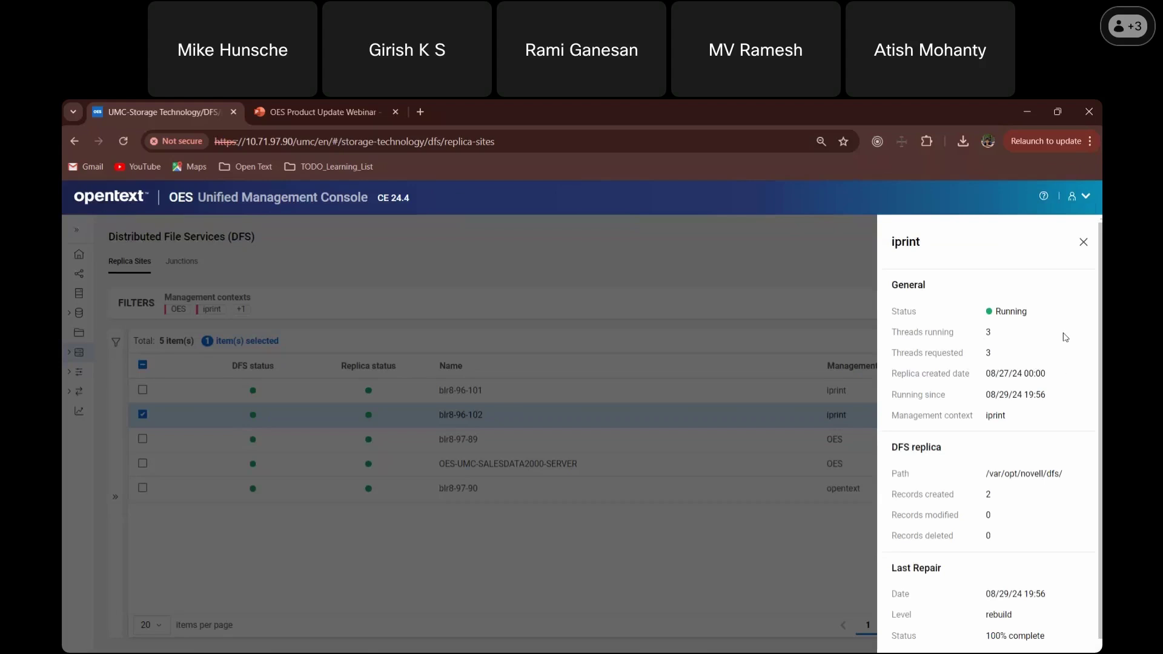
left_click(1084, 244)
left_click(1013, 416)
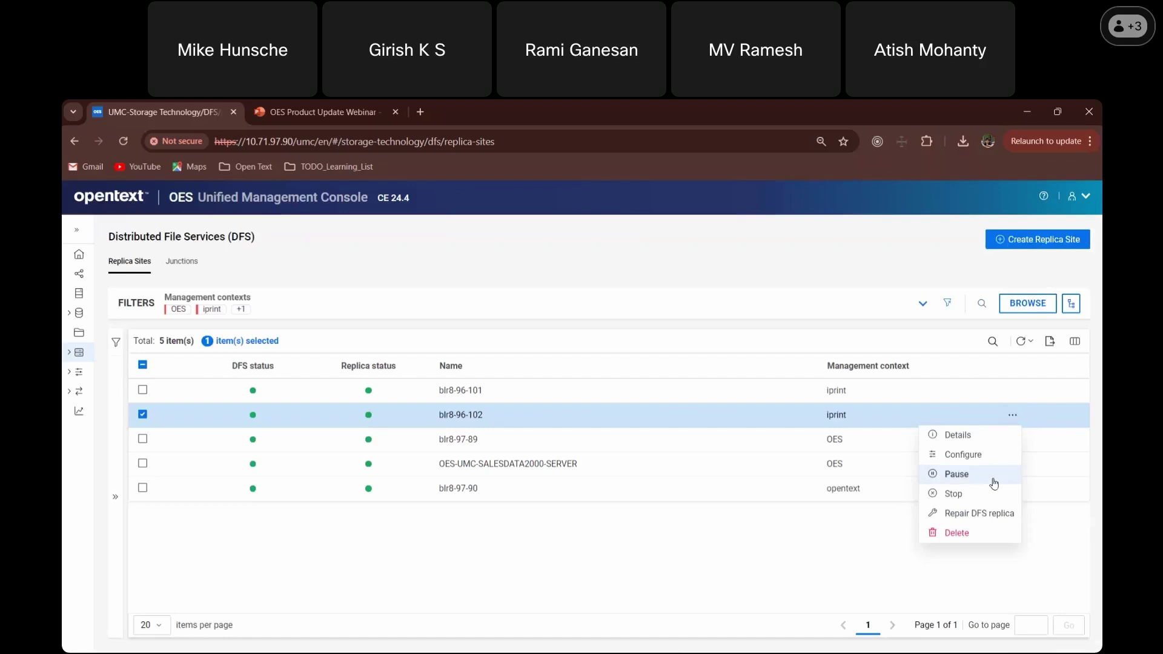
- Pause the blr8-96-102 replica site, confirm, then reopen its actions menu
left_click(973, 476)
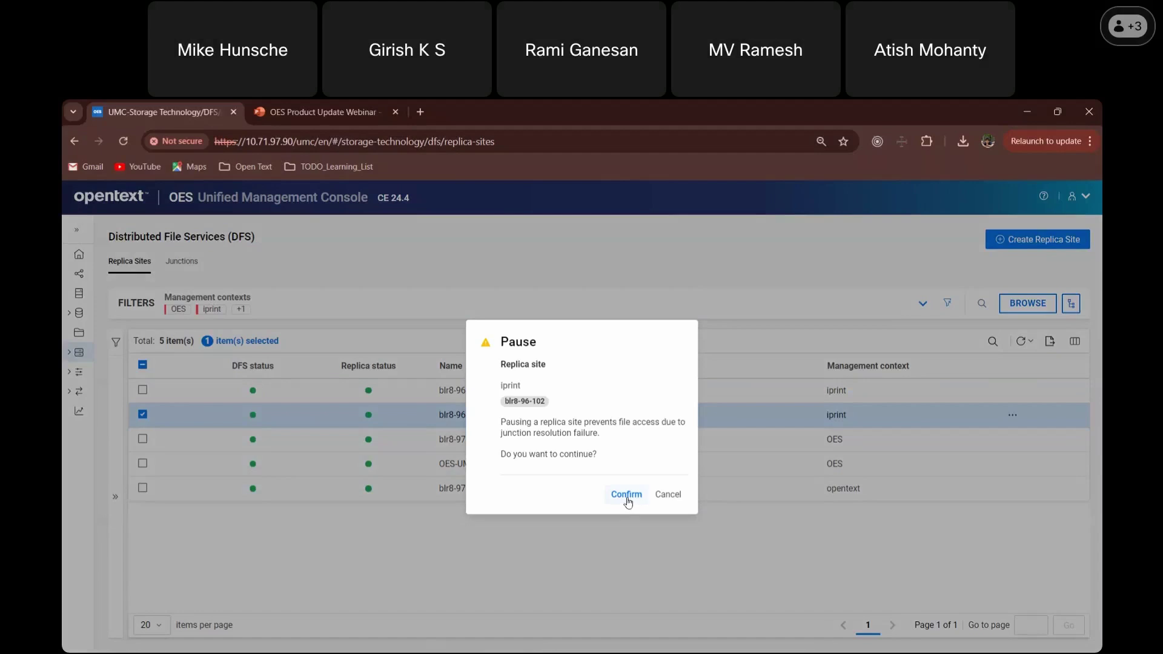
left_click(628, 495)
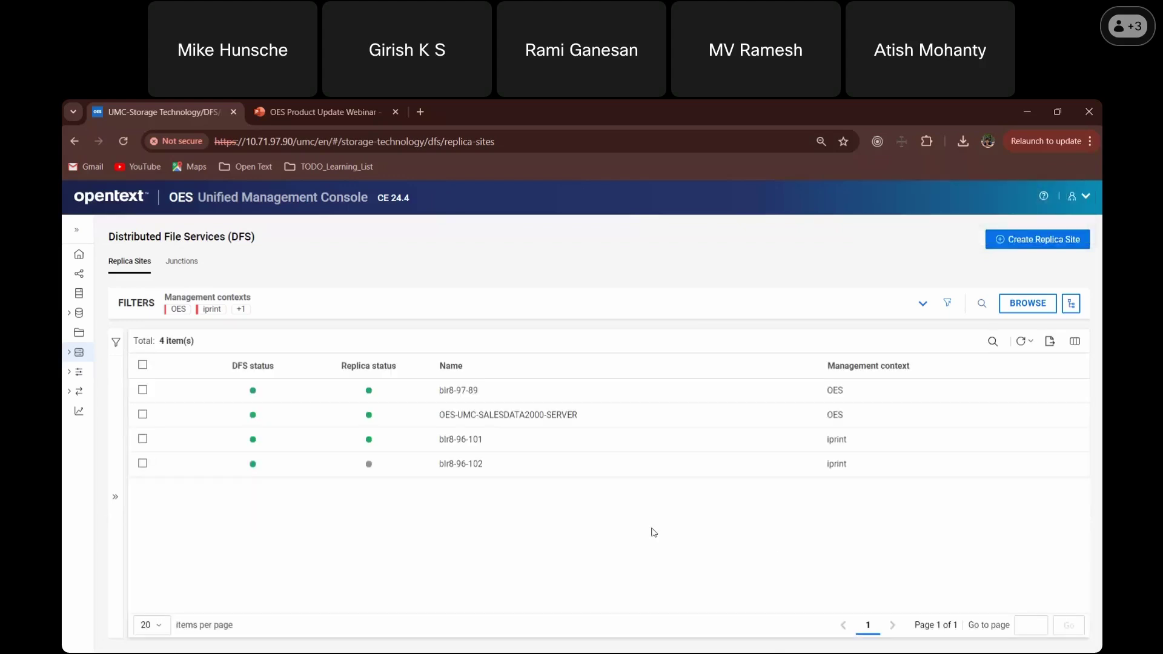
left_click(1001, 475)
left_click(1010, 466)
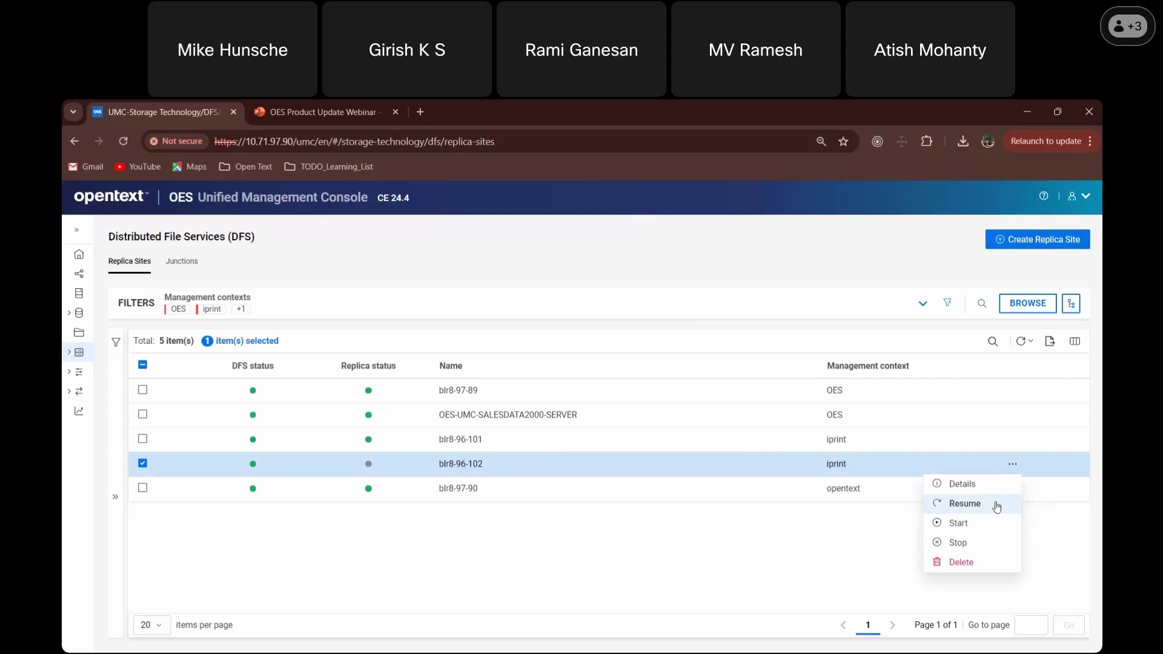
- Resume the paused blr8-96-102 replica site, then stop it and confirm
left_click(965, 504)
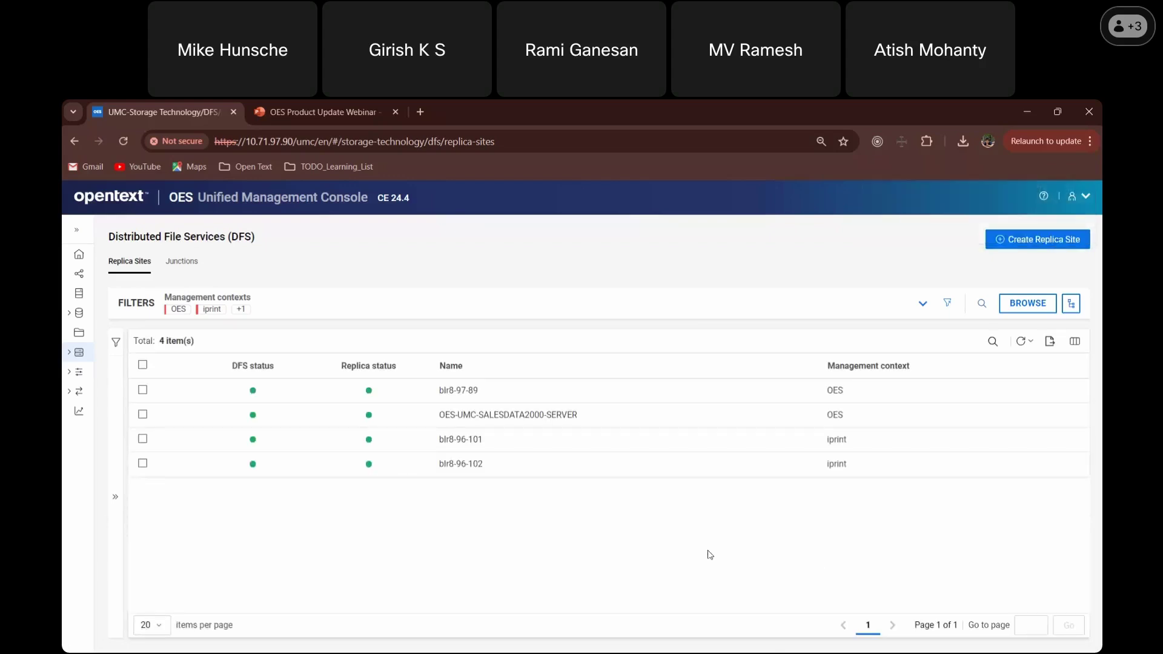
left_click(966, 467)
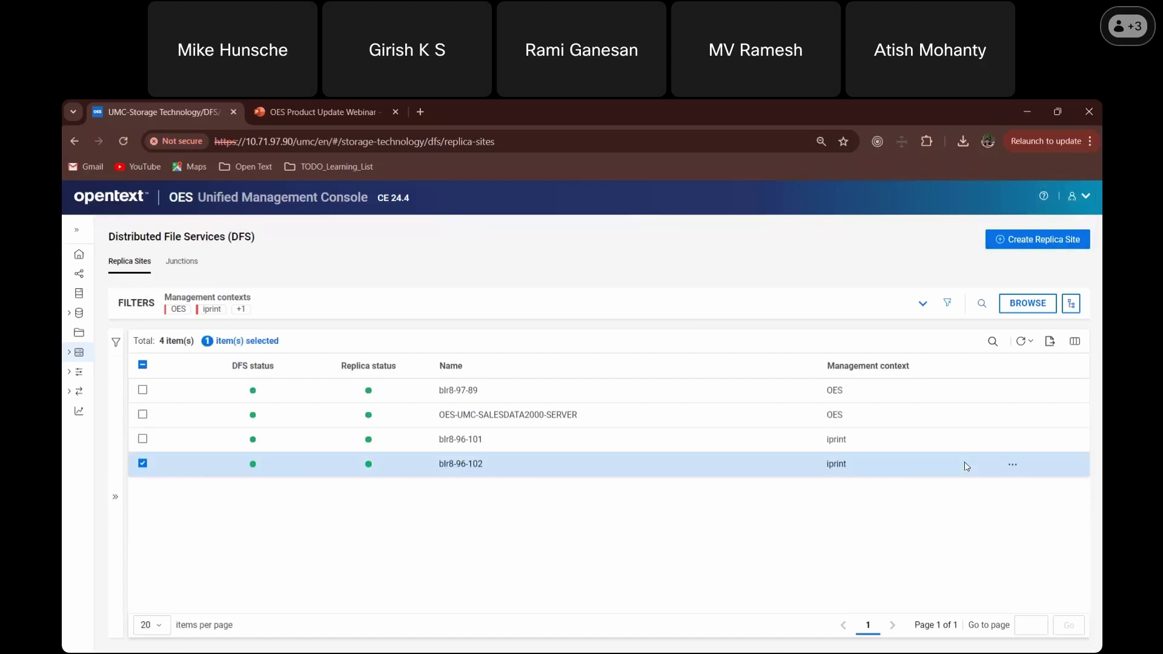
left_click(1013, 465)
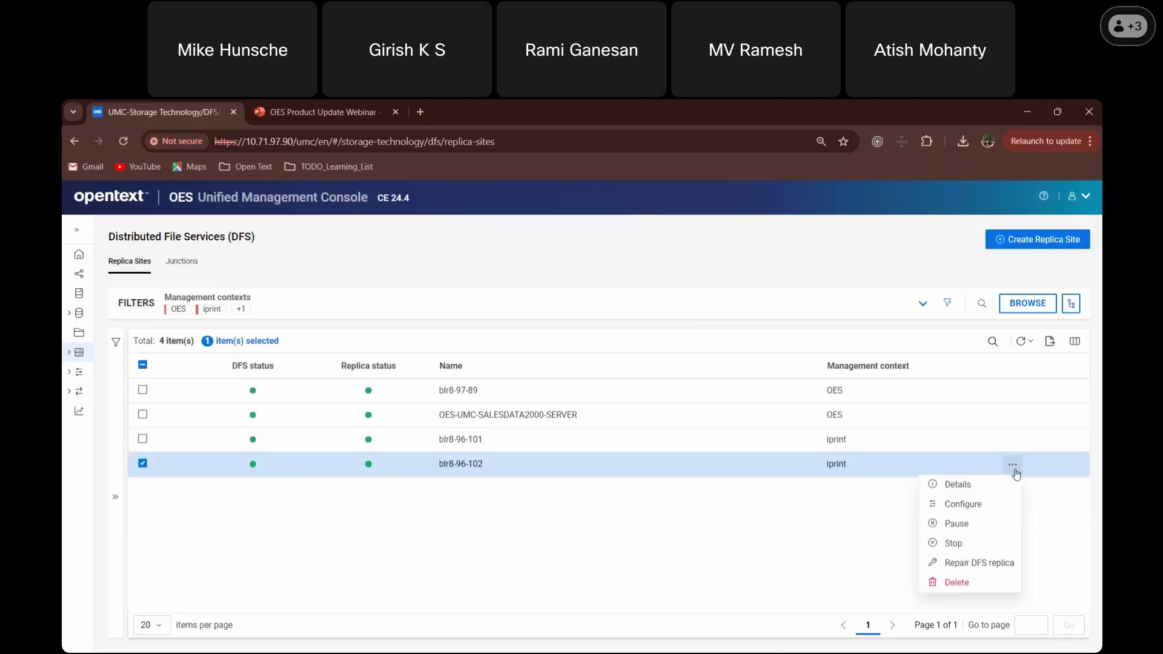
left_click(995, 545)
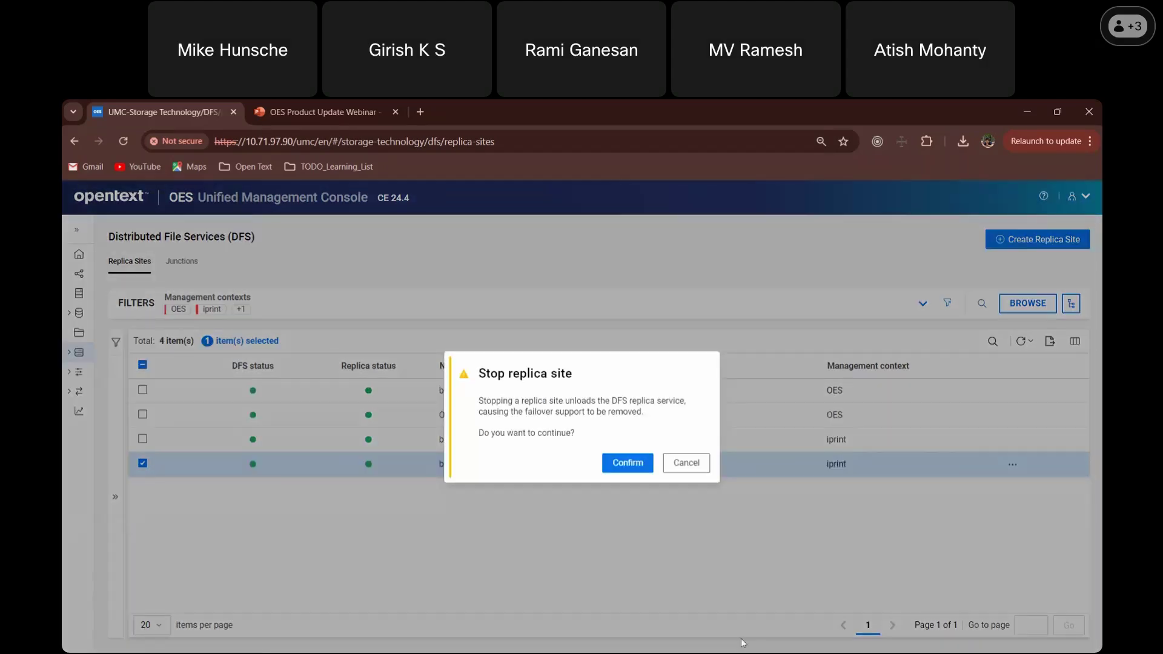
left_click(628, 465)
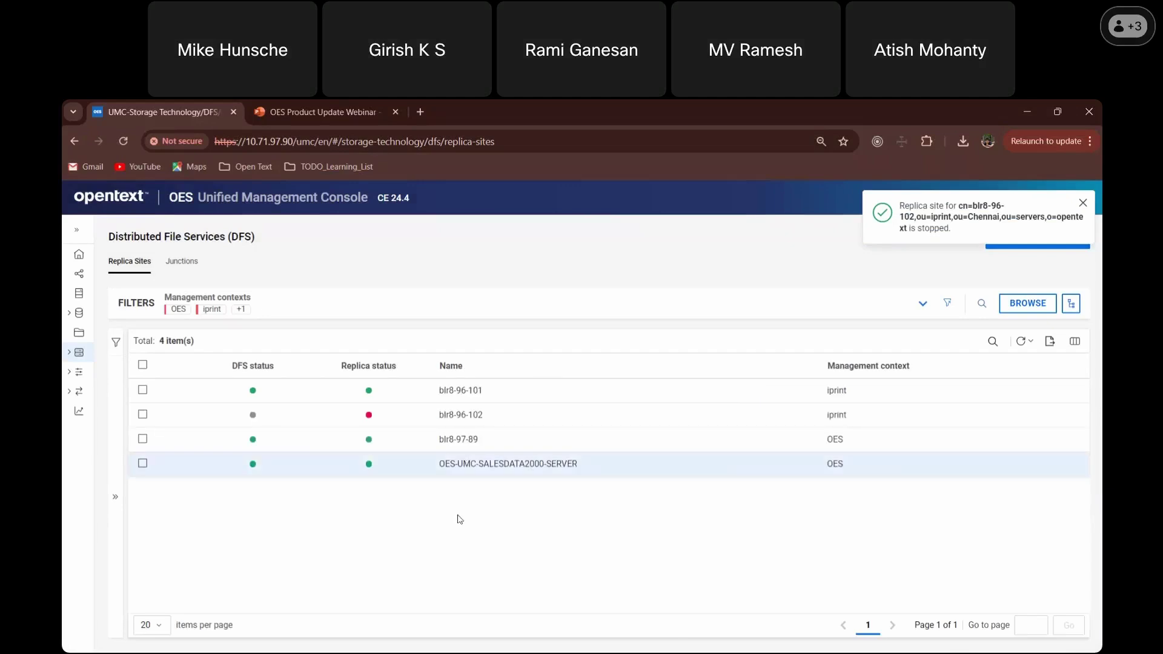
- Reopen the blr8-96-102 actions menu to reach Repair DFS replica
mouse_move(370, 417)
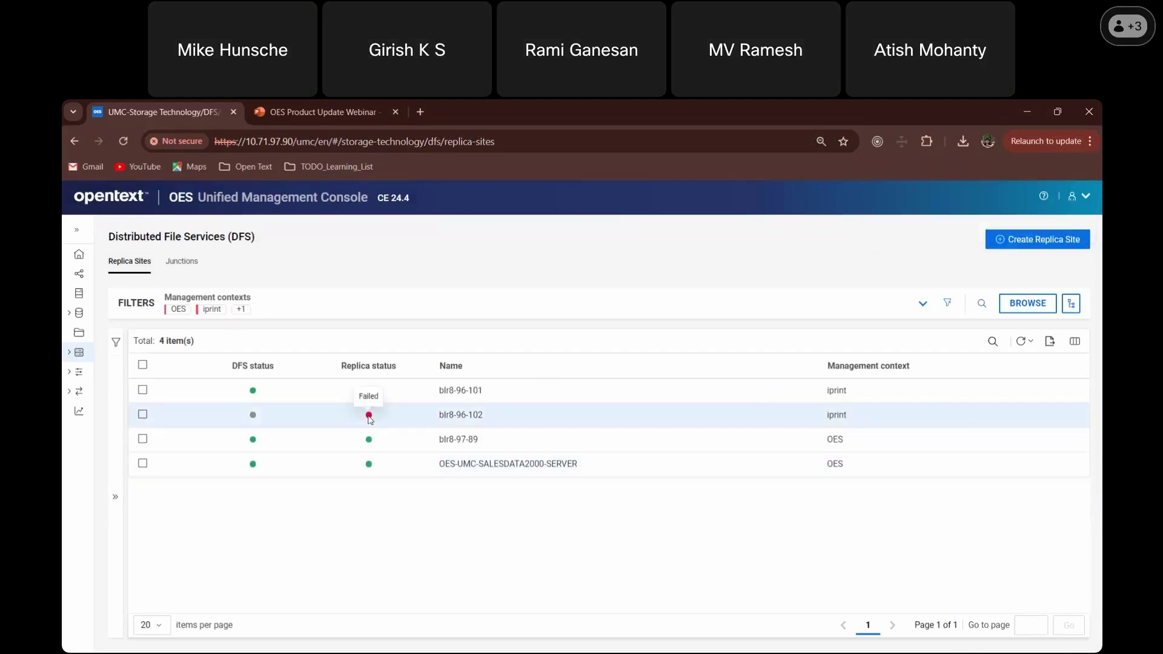
left_click(954, 415)
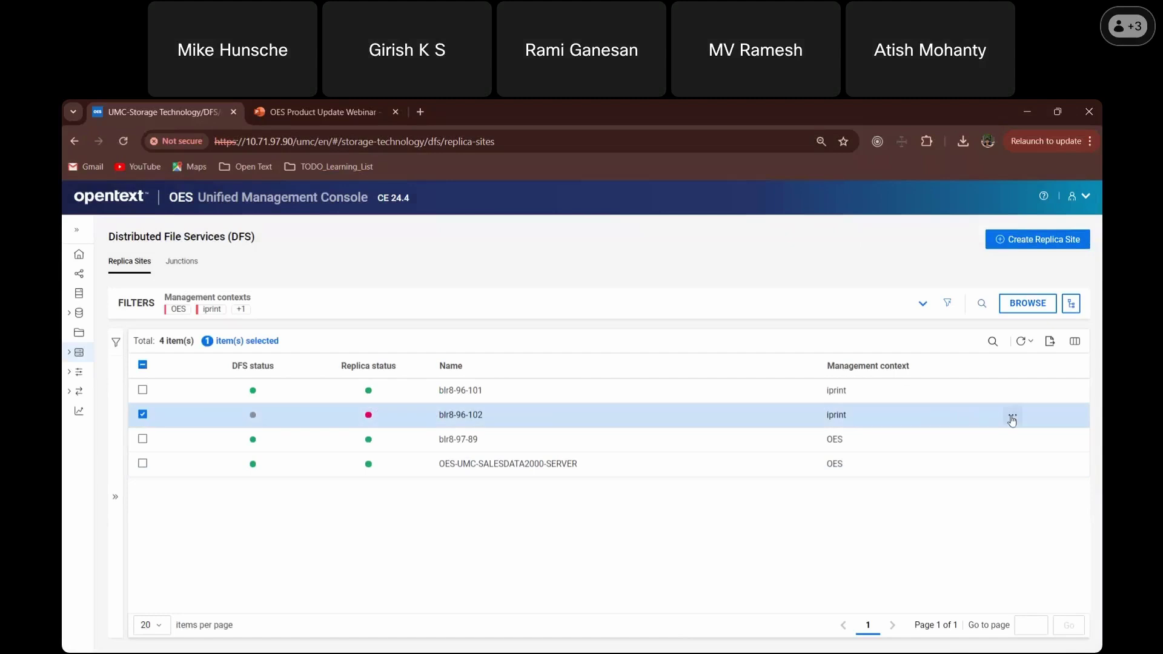
left_click(1013, 418)
left_click(847, 567)
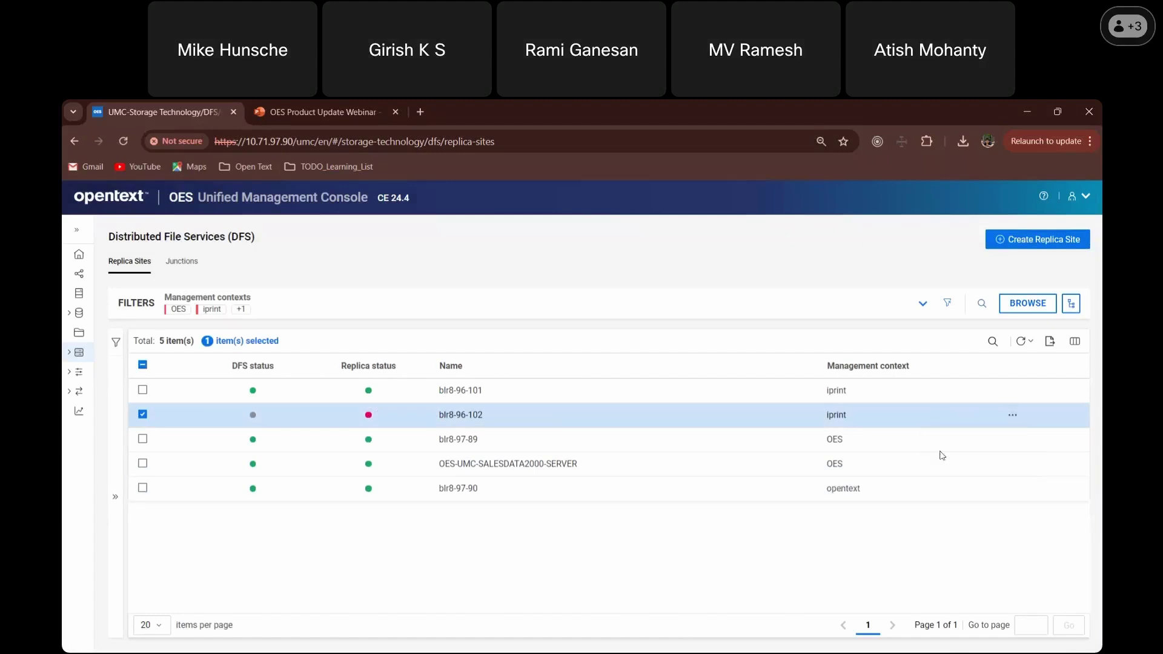
left_click(1013, 418)
left_click(1035, 484)
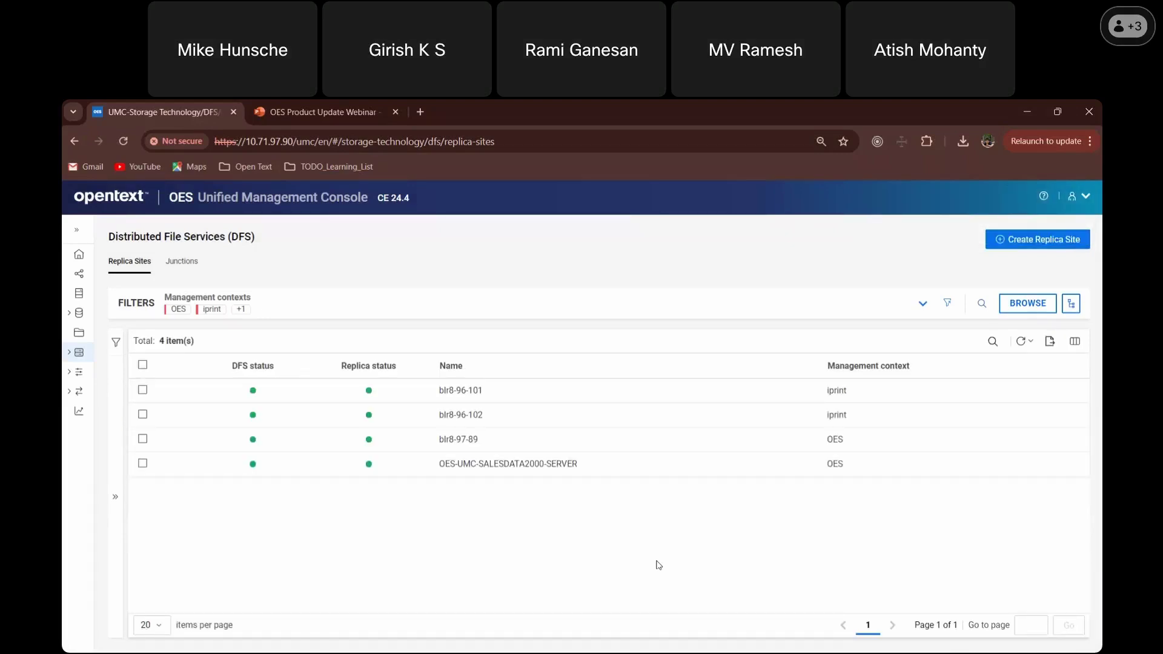
left_click(1016, 416)
left_click(1014, 416)
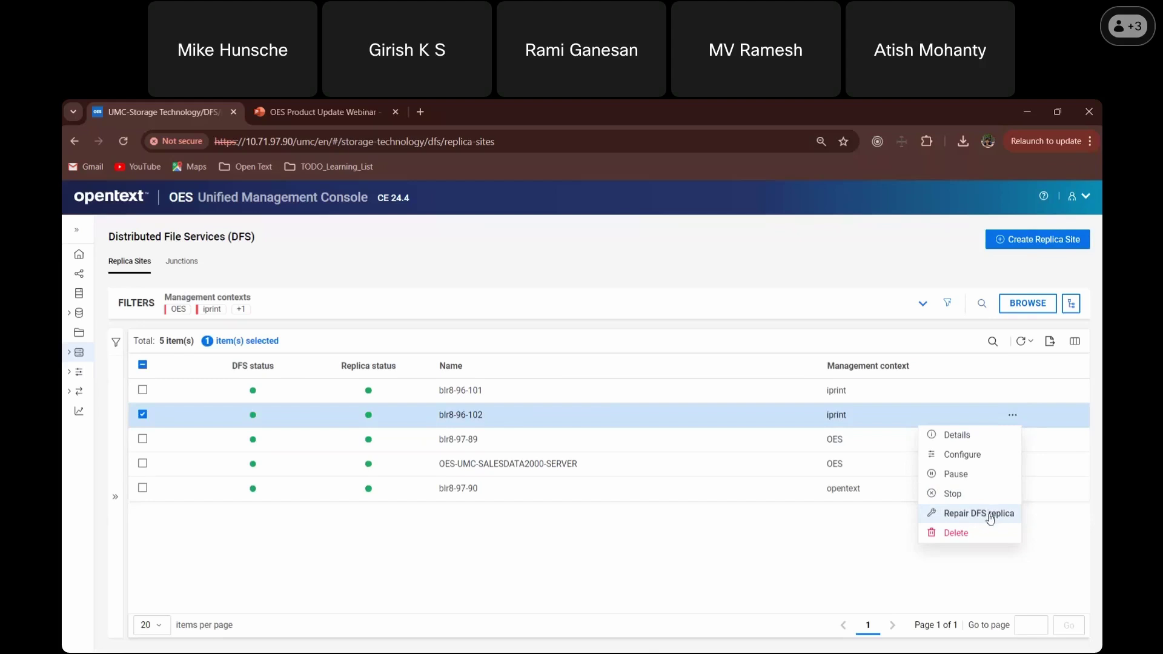
- Repair the blr8-96-102 DFS replica using 'Rebuild from the eDirectory tree' and confirm
left_click(992, 518)
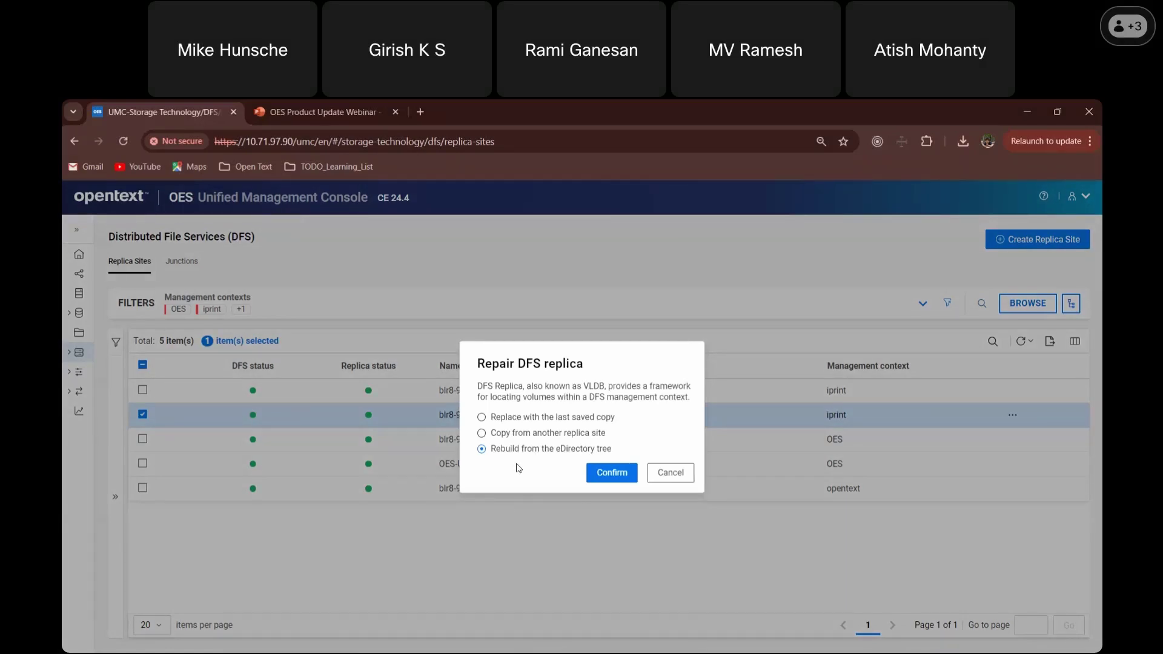
left_click(613, 483)
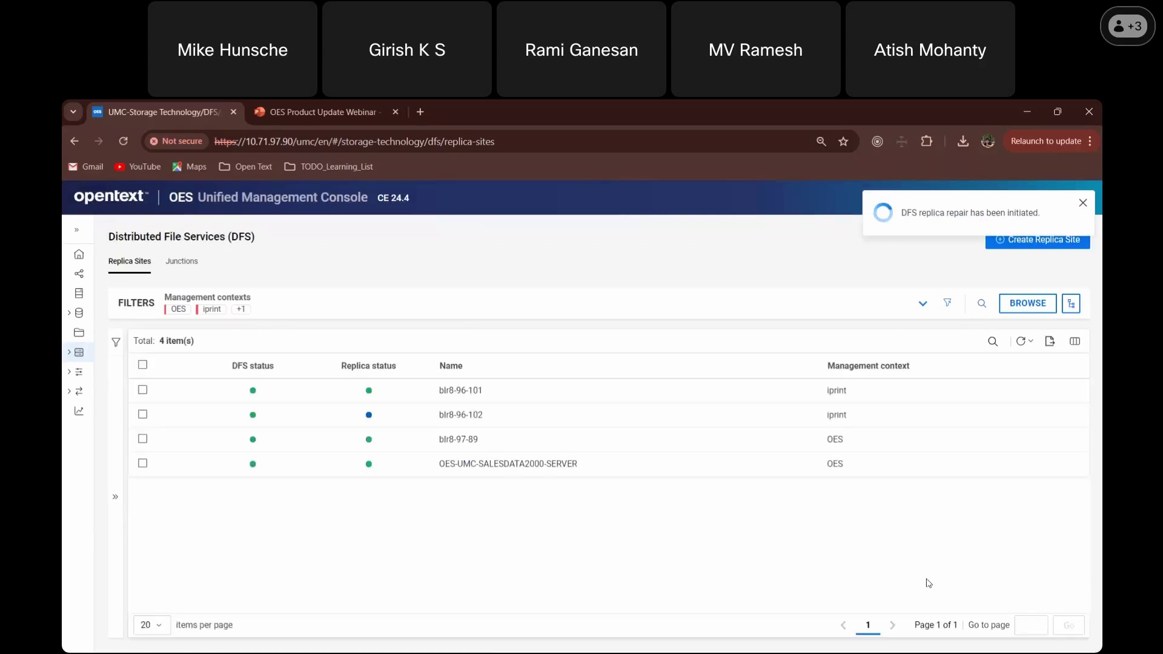
mouse_move(370, 418)
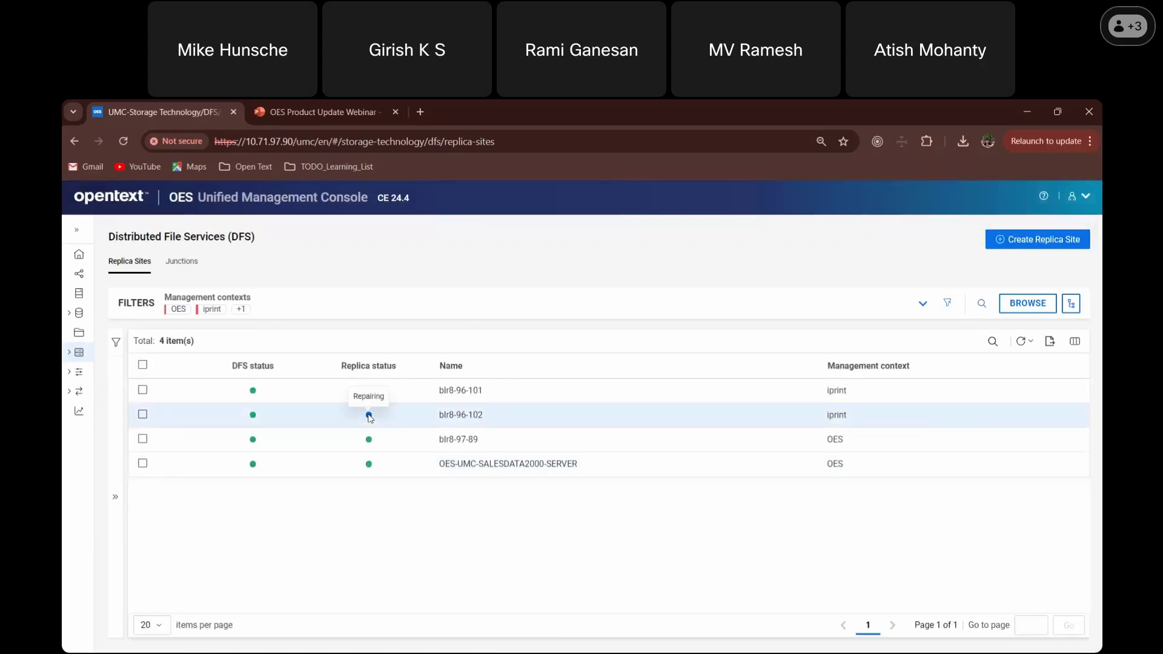
left_click(1013, 421)
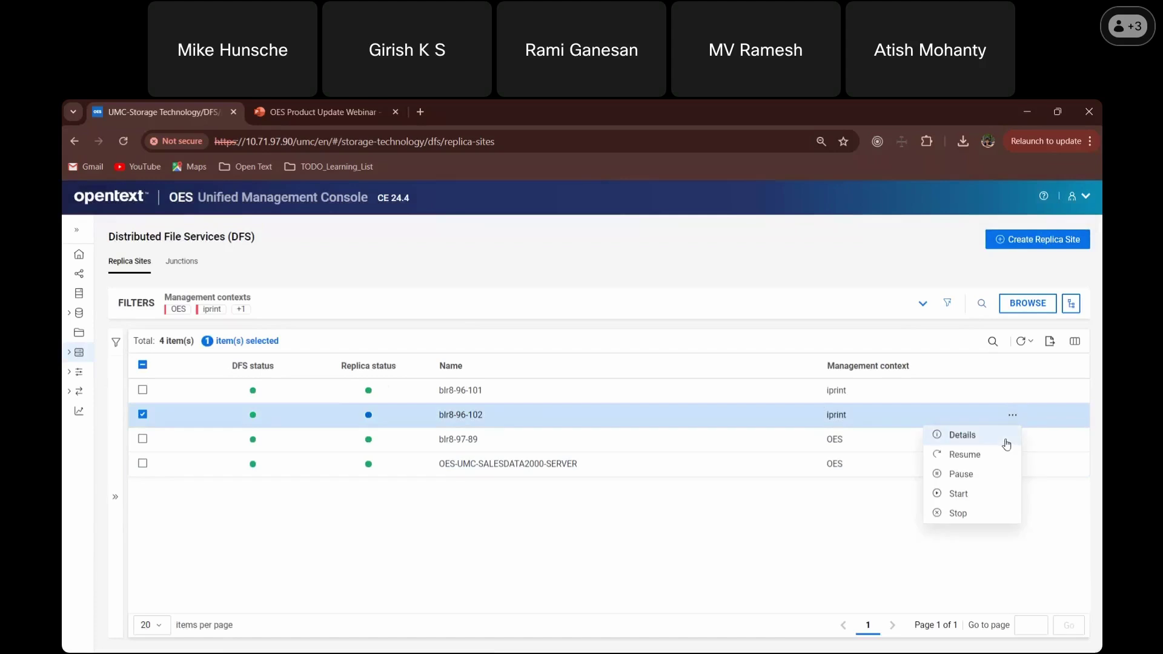
left_click(935, 442)
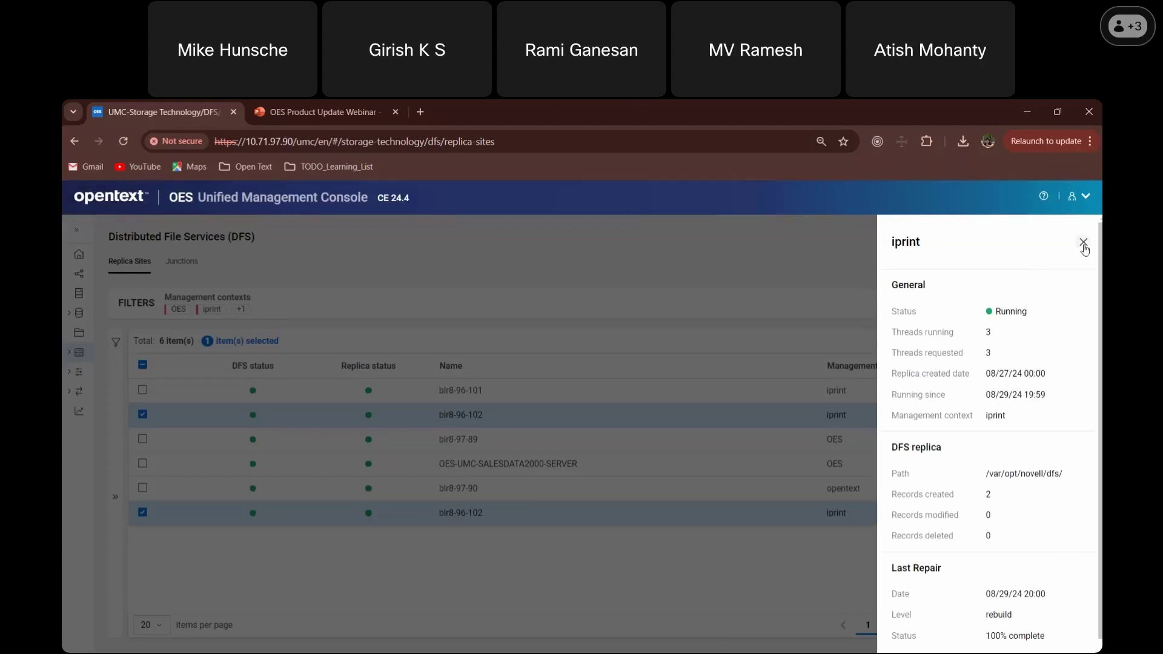
left_click(626, 291)
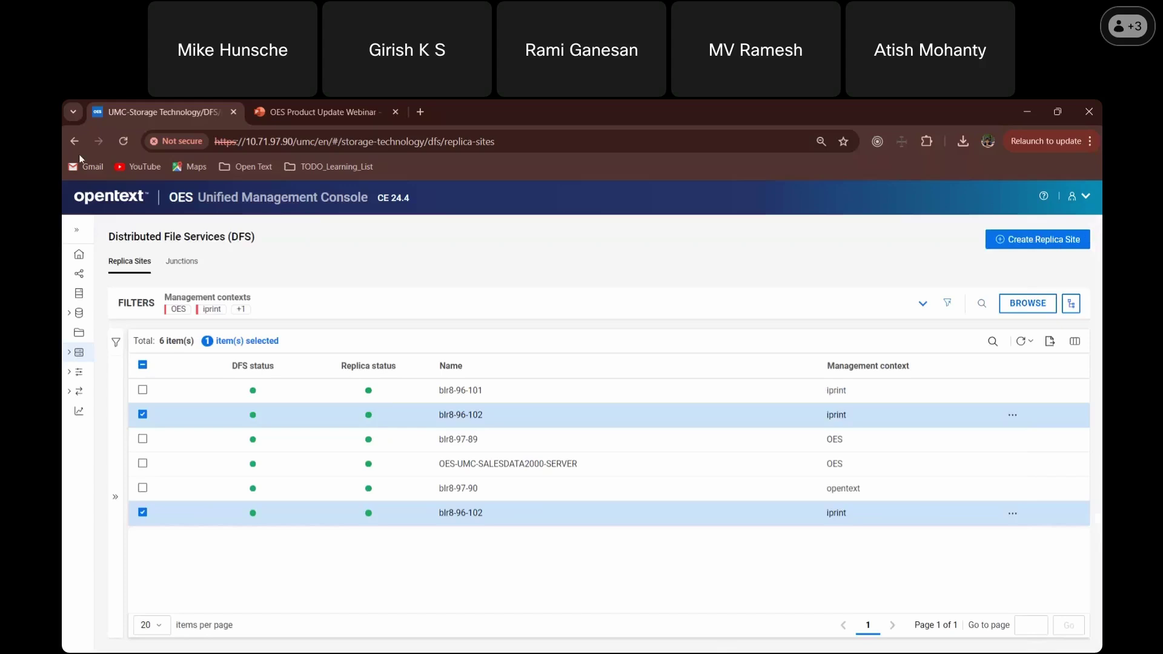
left_click(124, 141)
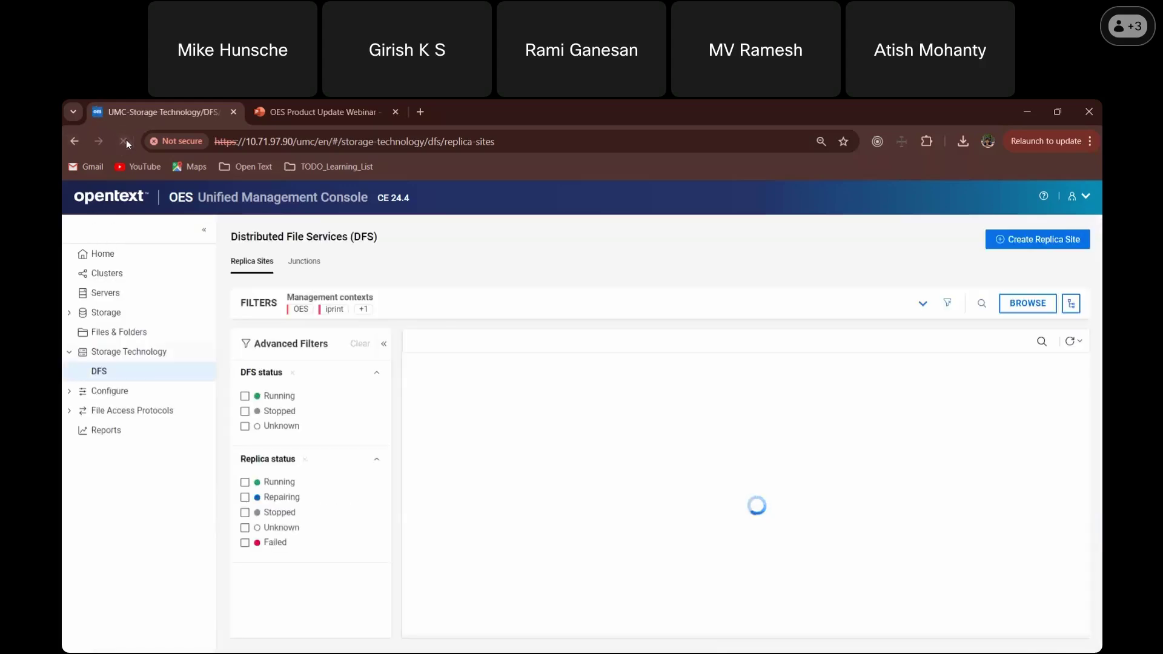
left_click(384, 344)
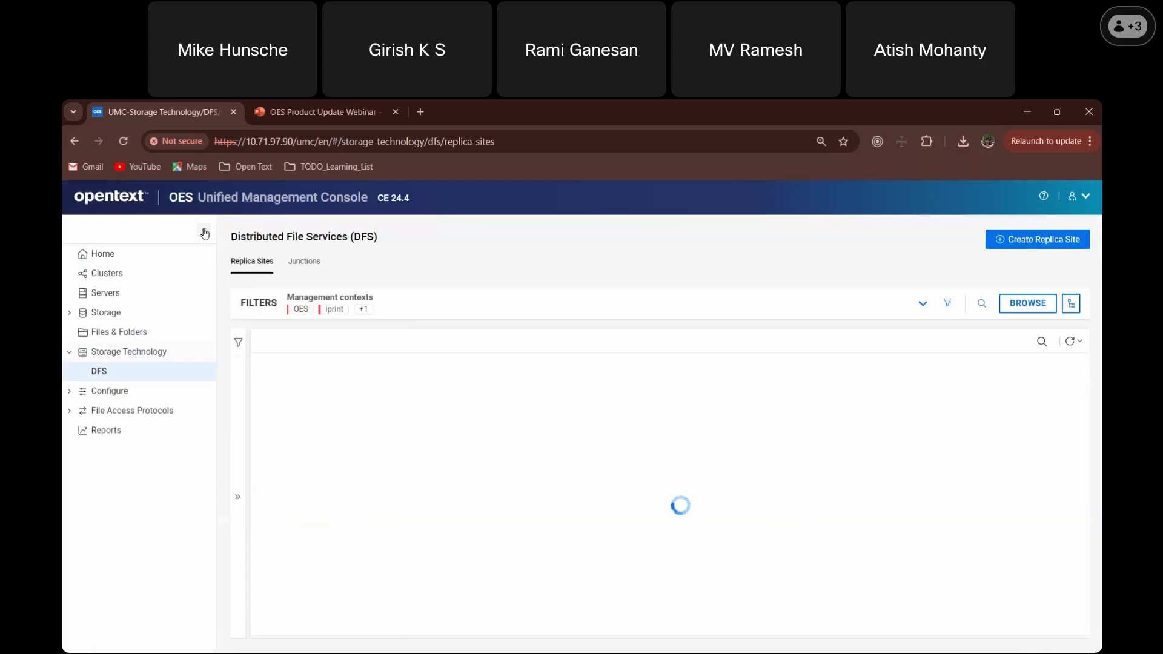
left_click(205, 232)
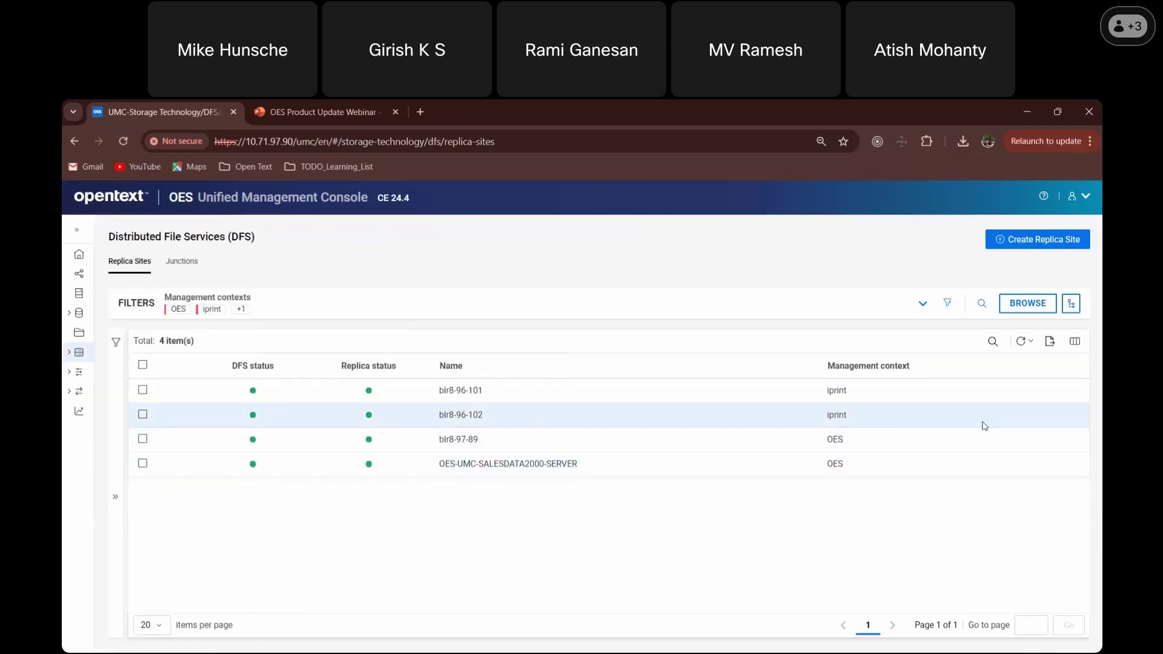
left_click(1008, 424)
left_click(1010, 419)
left_click(956, 434)
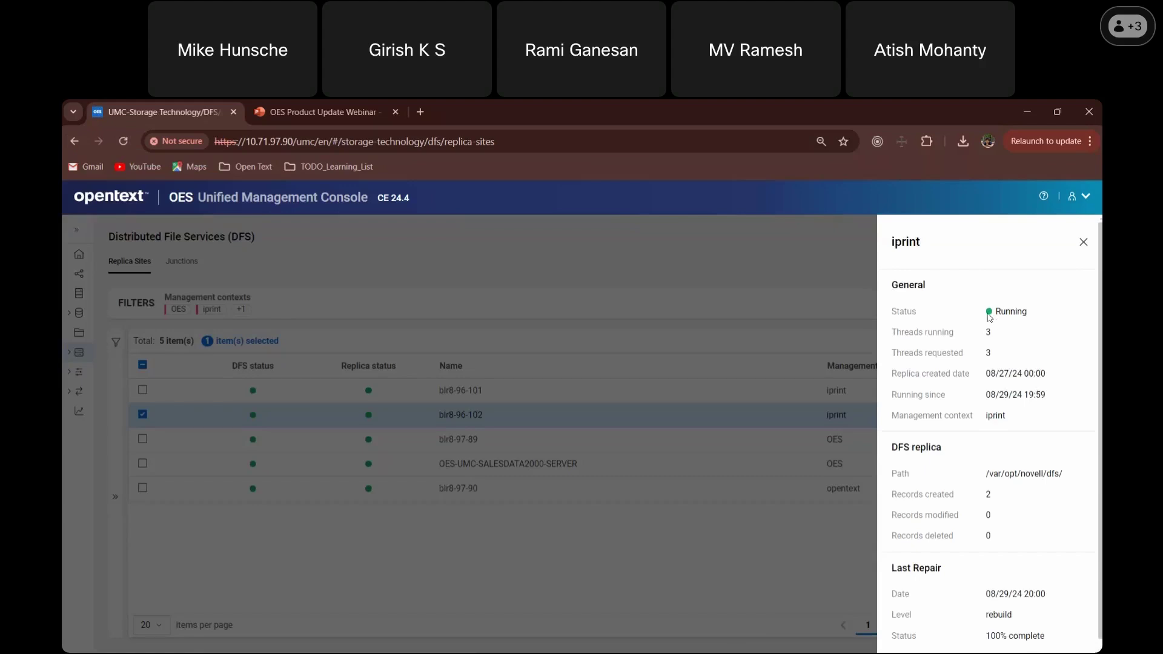
scroll(983, 335, "down", 1)
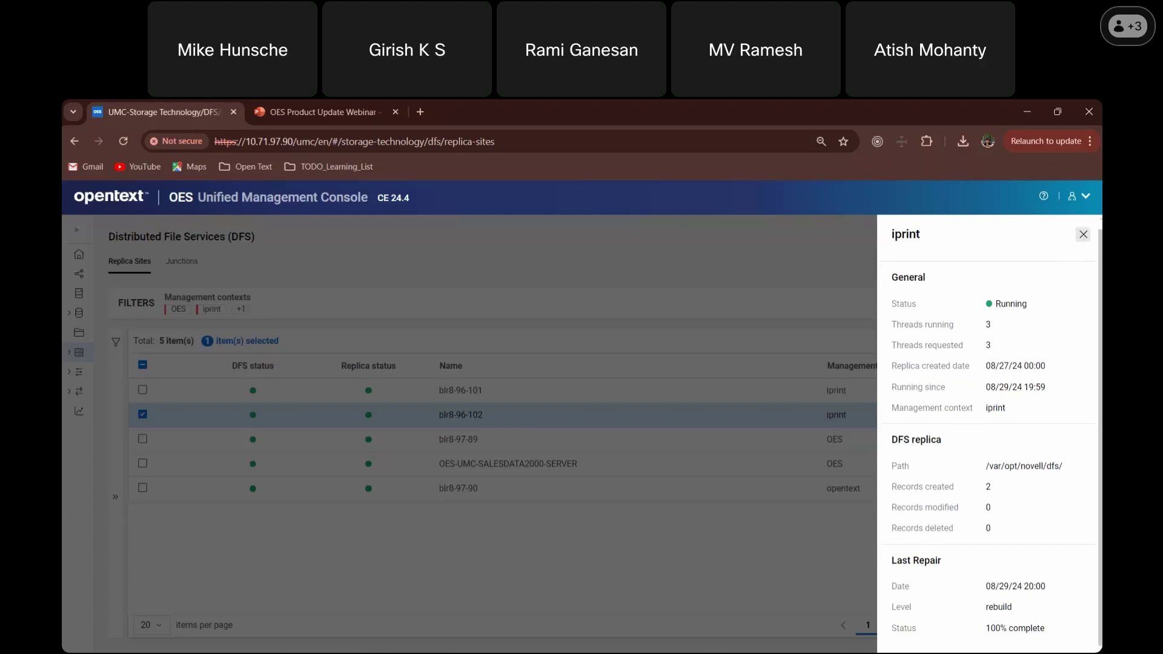
left_click(1084, 235)
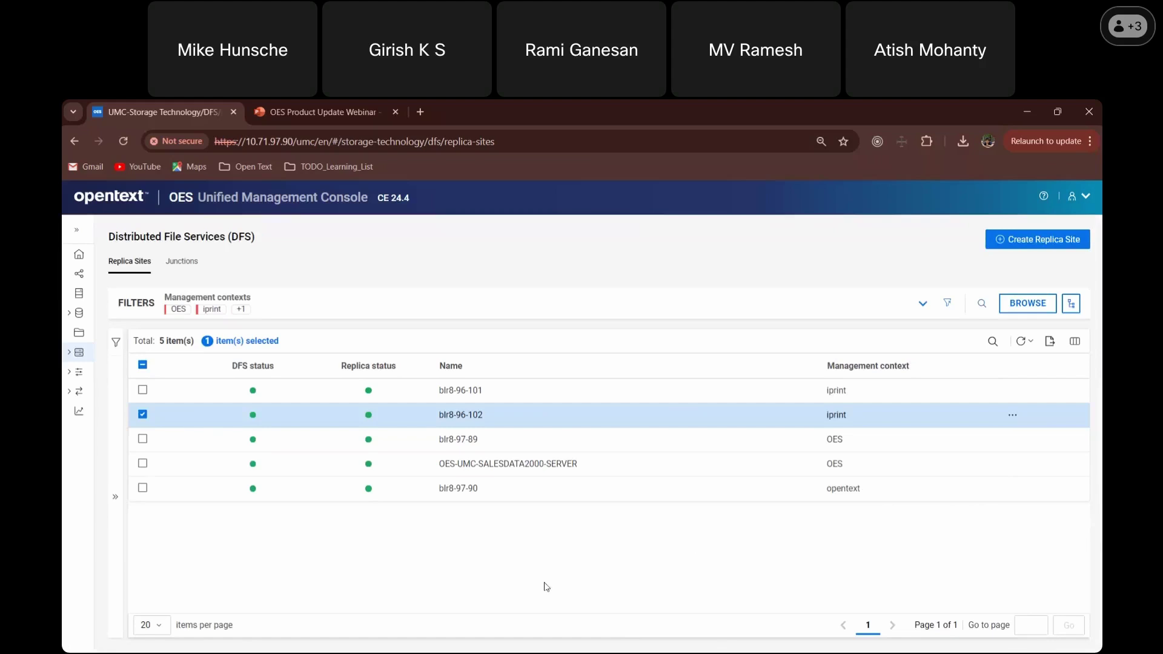
- Filter the replica sites to DFS status Running, then collapse the Advanced Filters panel
left_click(116, 497)
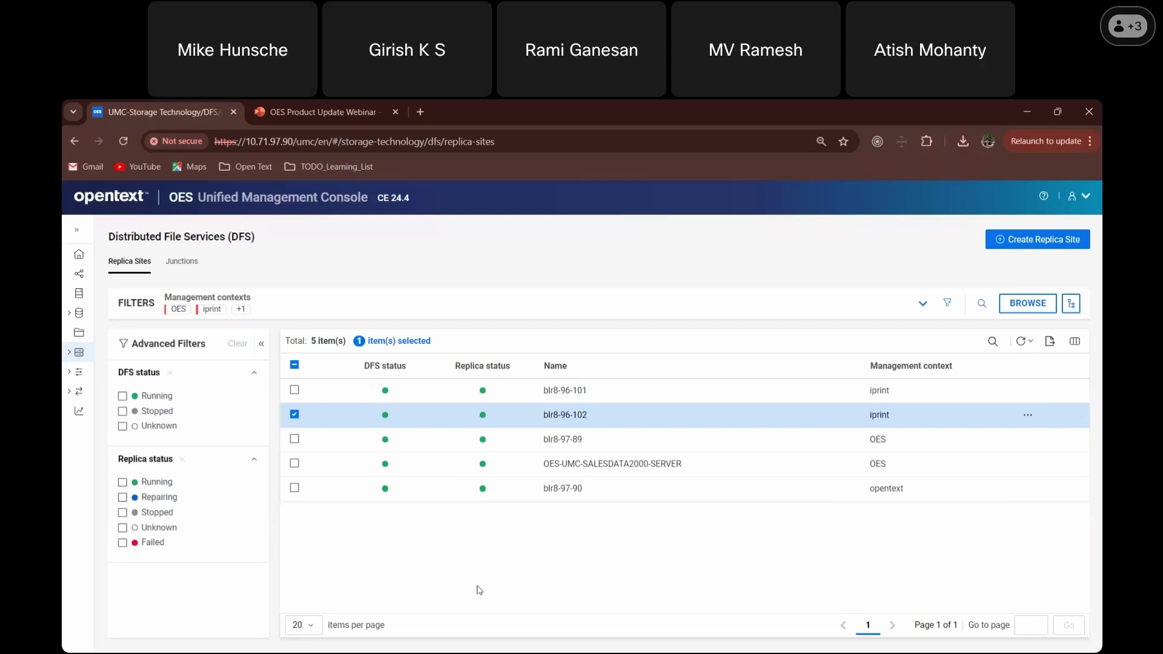
left_click(150, 400)
left_click(152, 412)
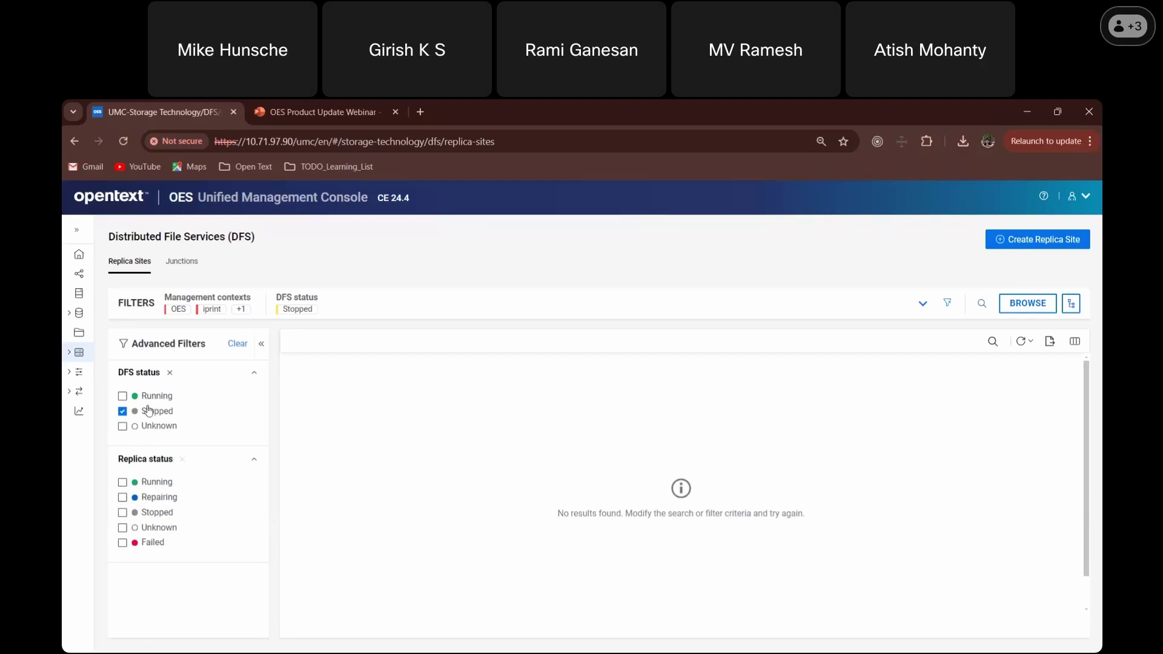
left_click(152, 411)
left_click(149, 400)
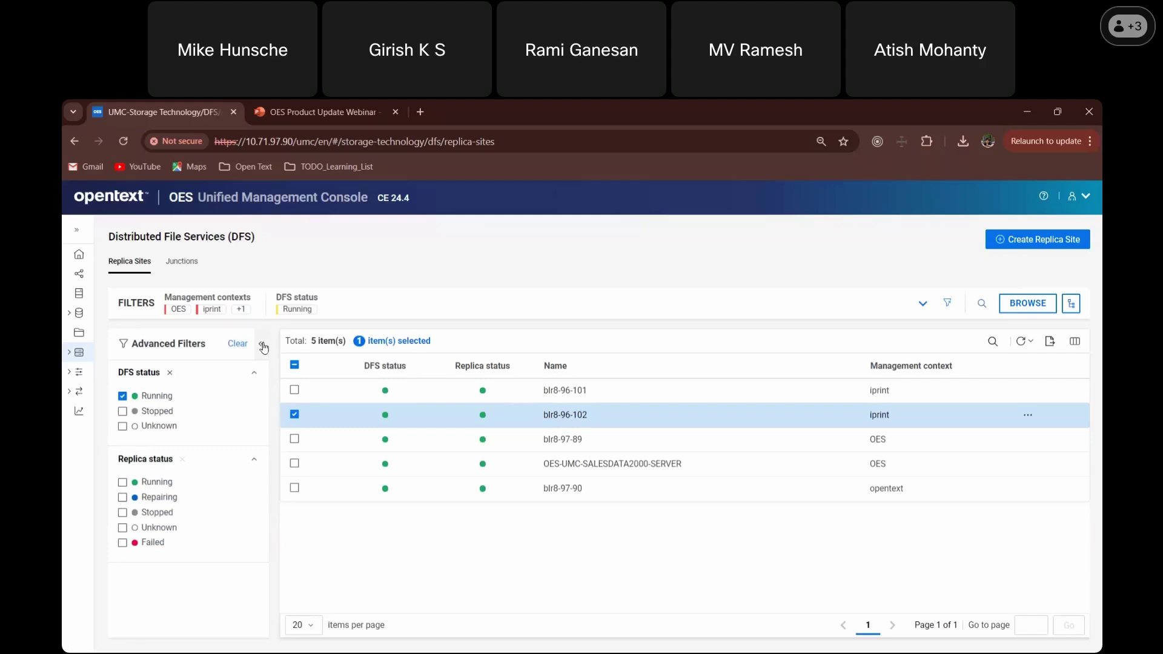
left_click(263, 345)
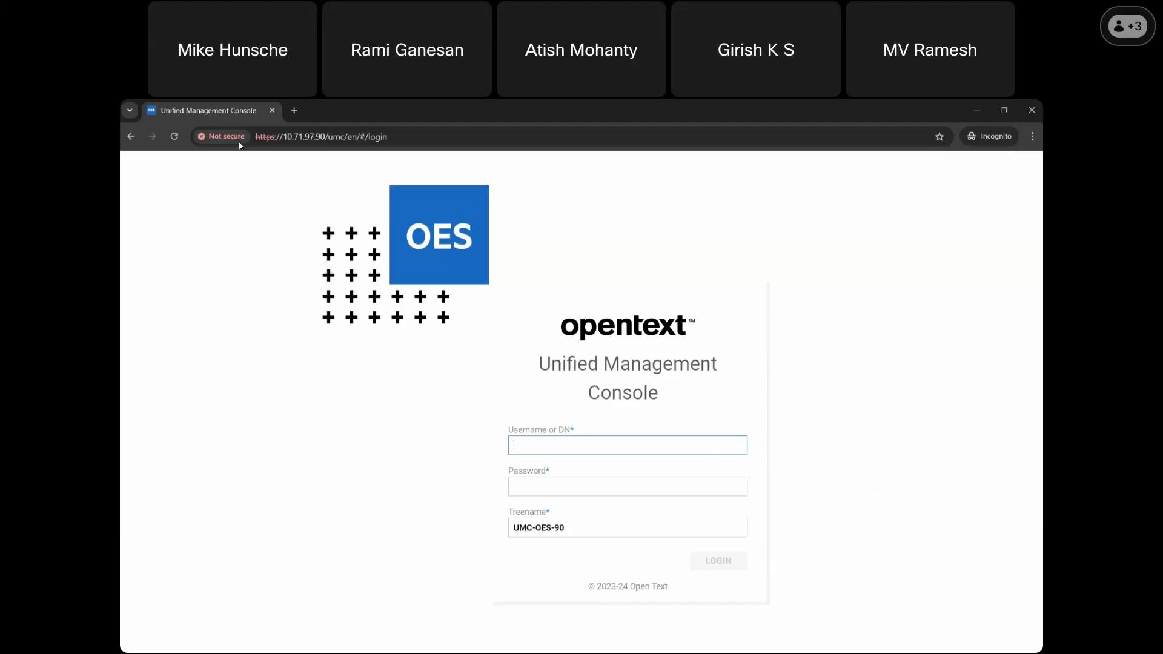
- Reload the login page and sign in with the administrator username and password
left_click(175, 136)
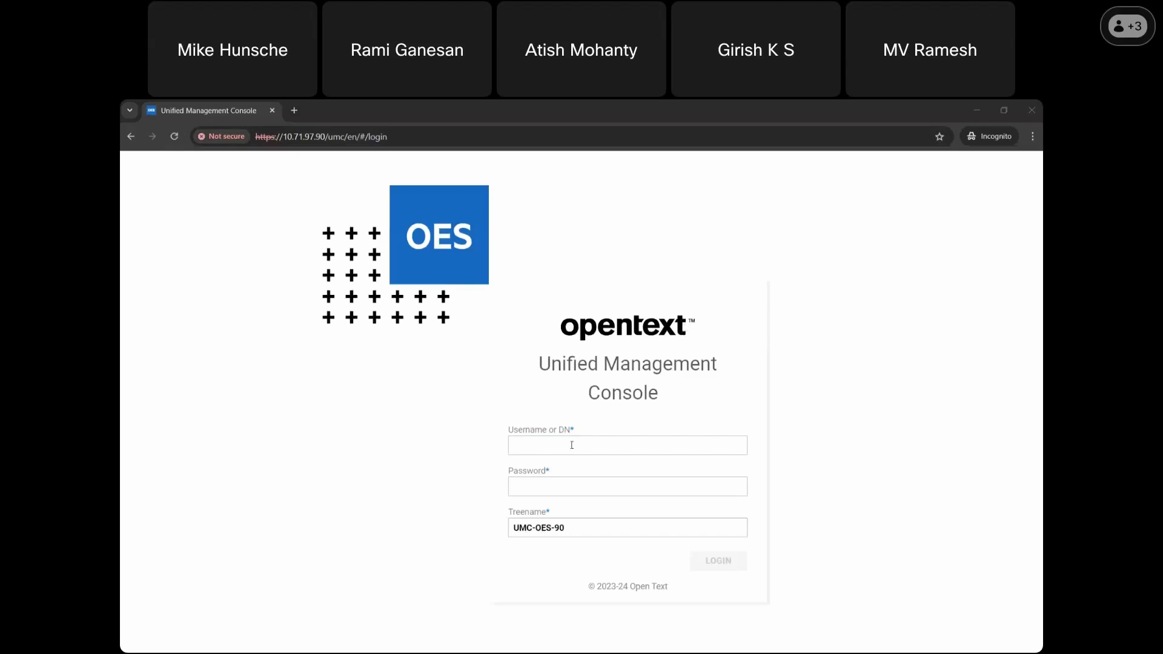
left_click(548, 446)
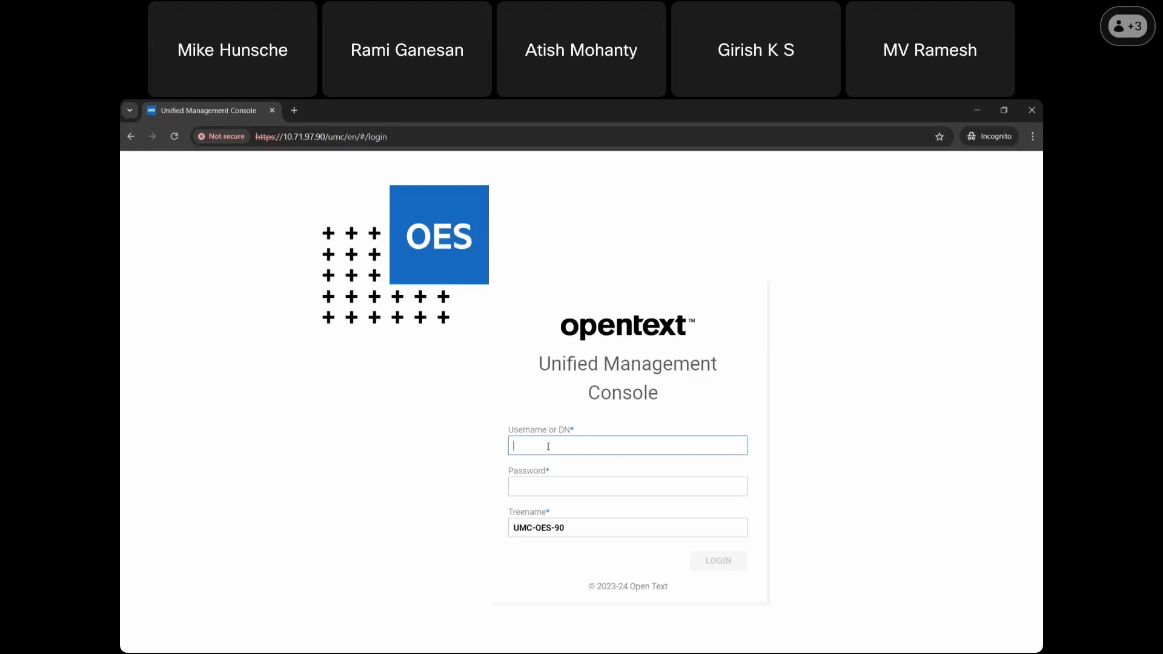
type("admin")
key("Tab")
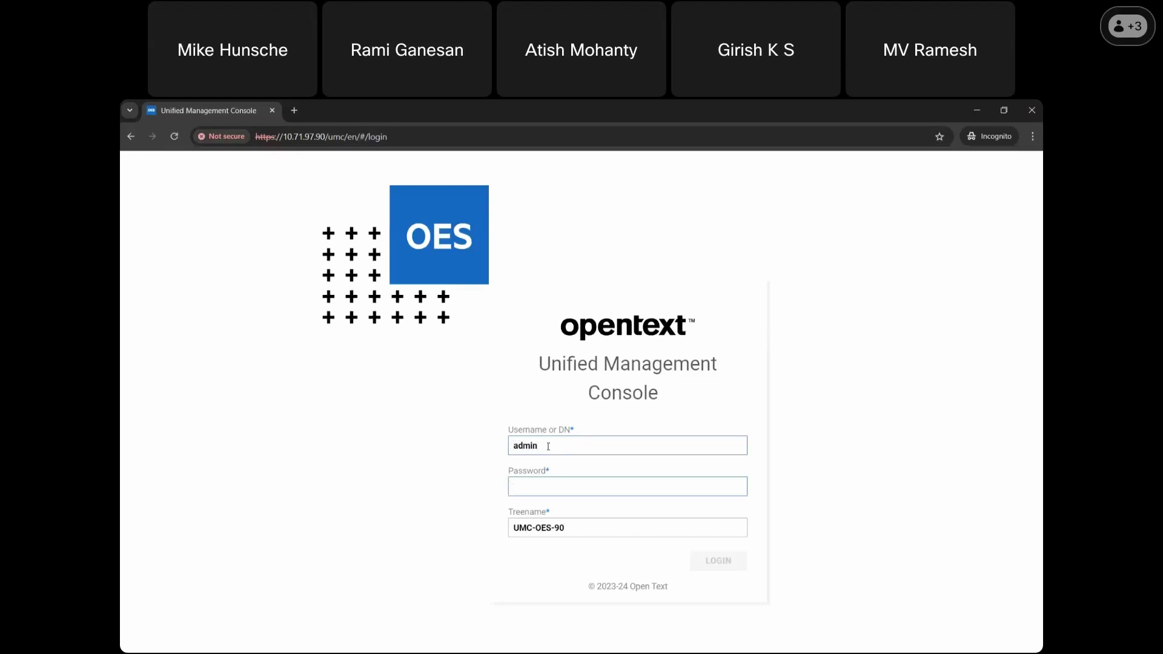
type("novell")
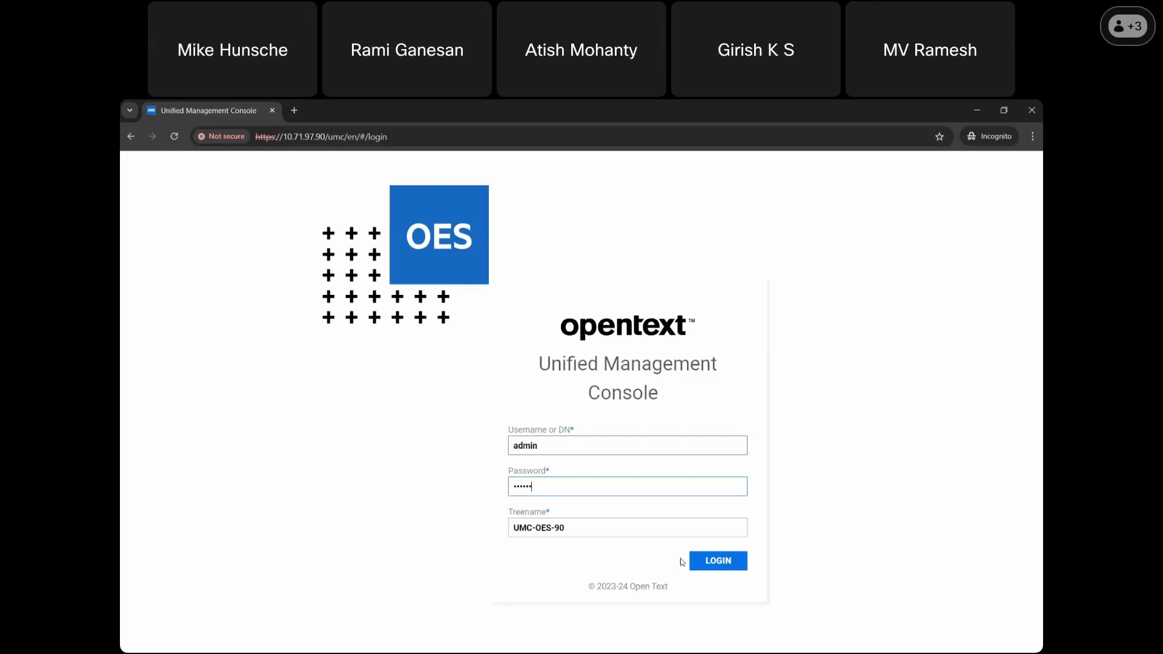
left_click(724, 562)
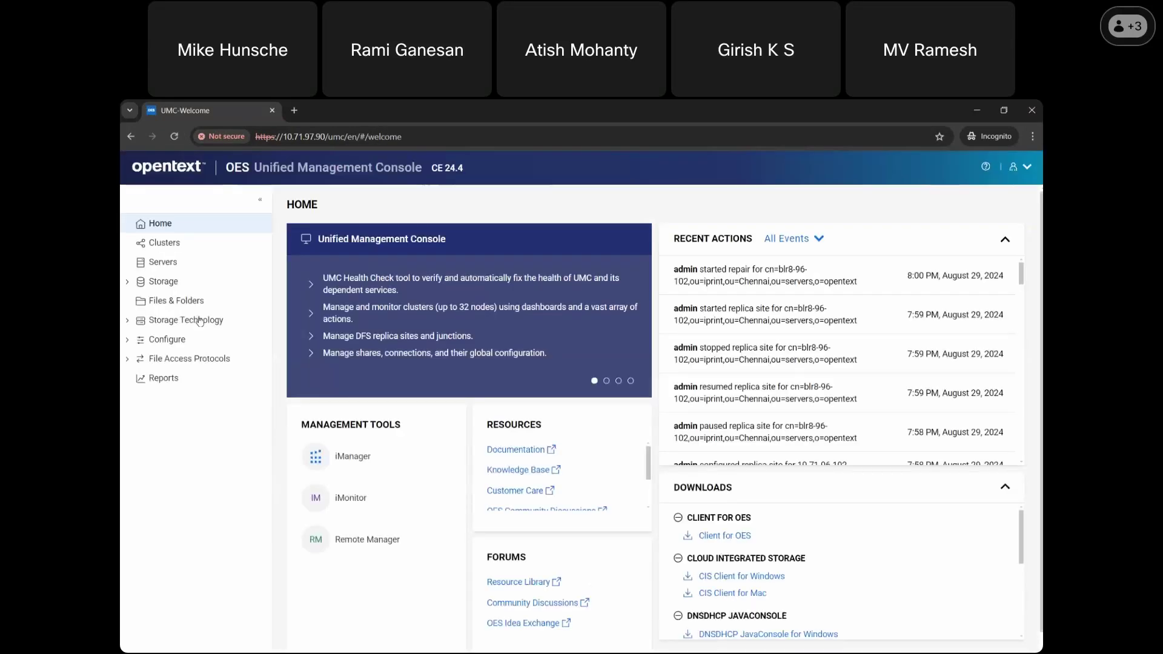
- Expand Storage Technology and open the DFS Junctions view, which shows no junctions
left_click(195, 322)
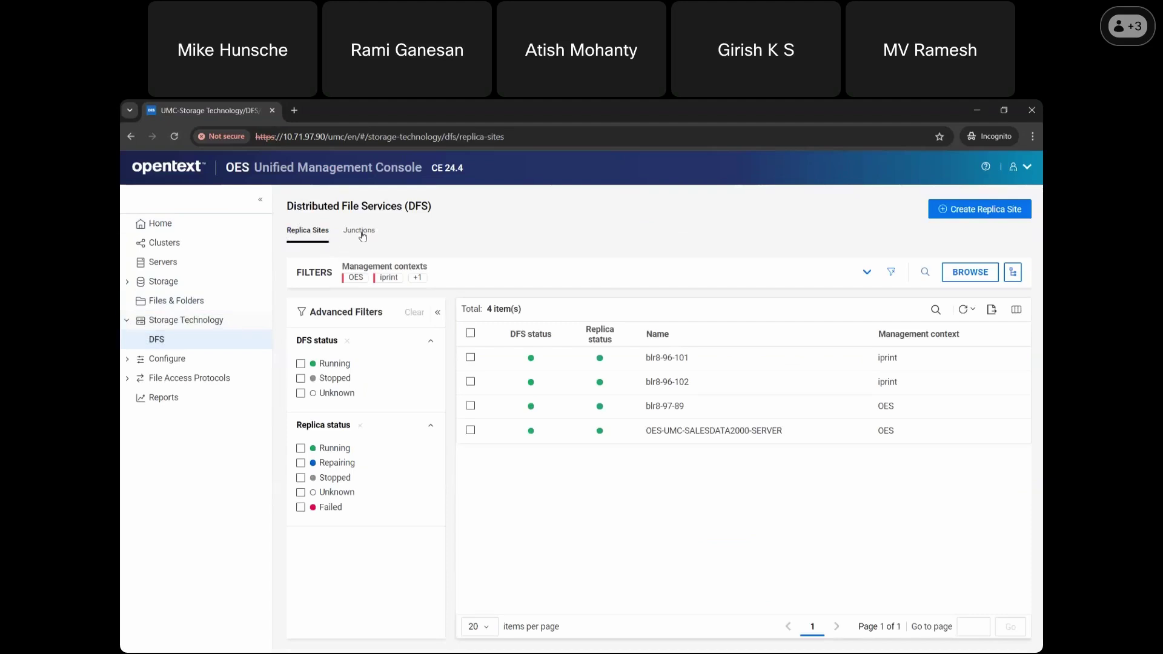
left_click(362, 234)
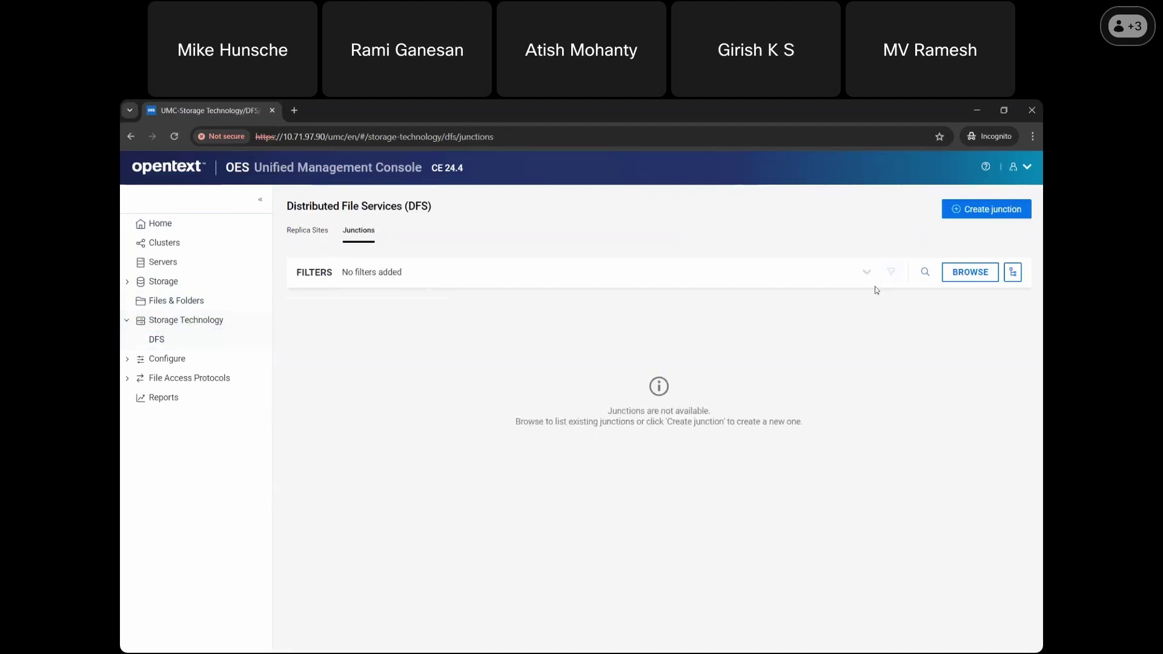